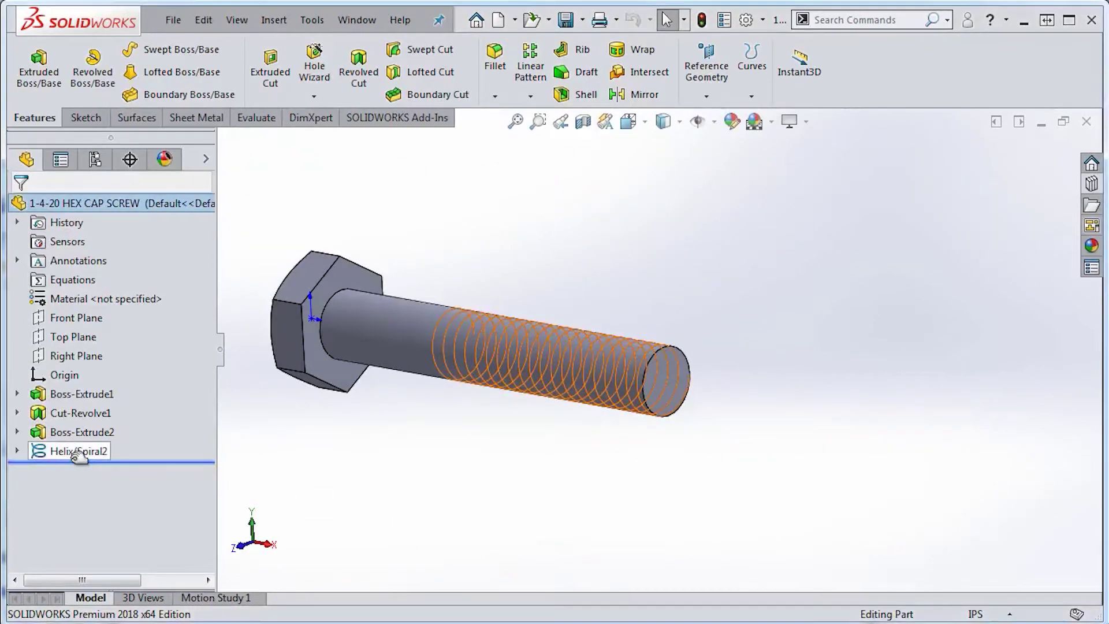
- Hide the helix and cut a blind Inch Die thread with the Thread feature from the circular edge at the shank's free end
{"action": "left_click", "coordinate": [72, 456]}
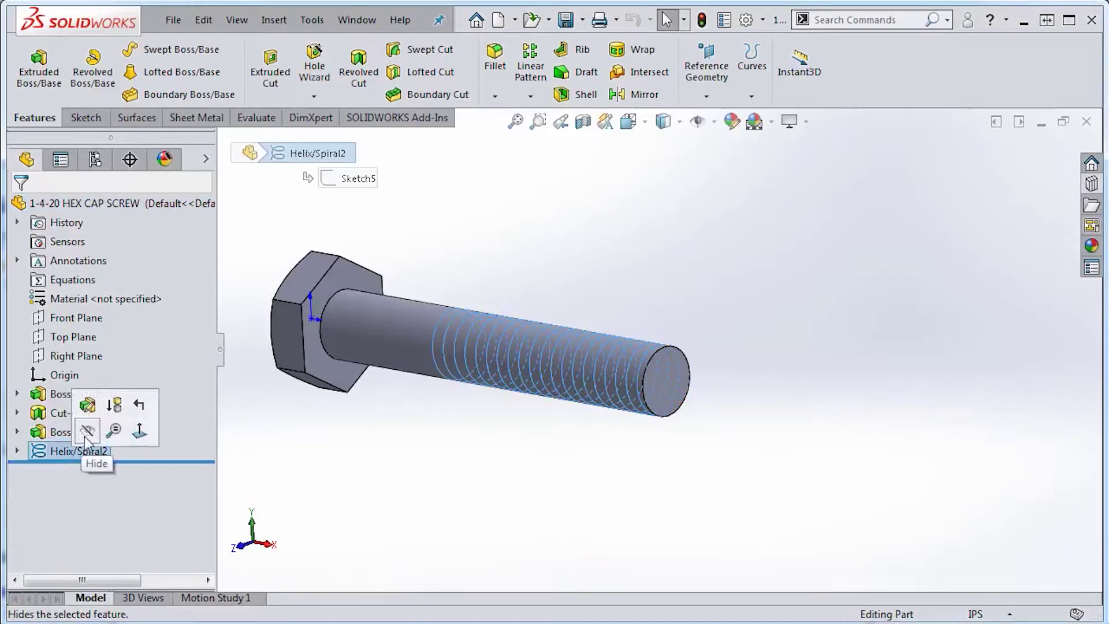
{"action": "left_click", "coordinate": [85, 434]}
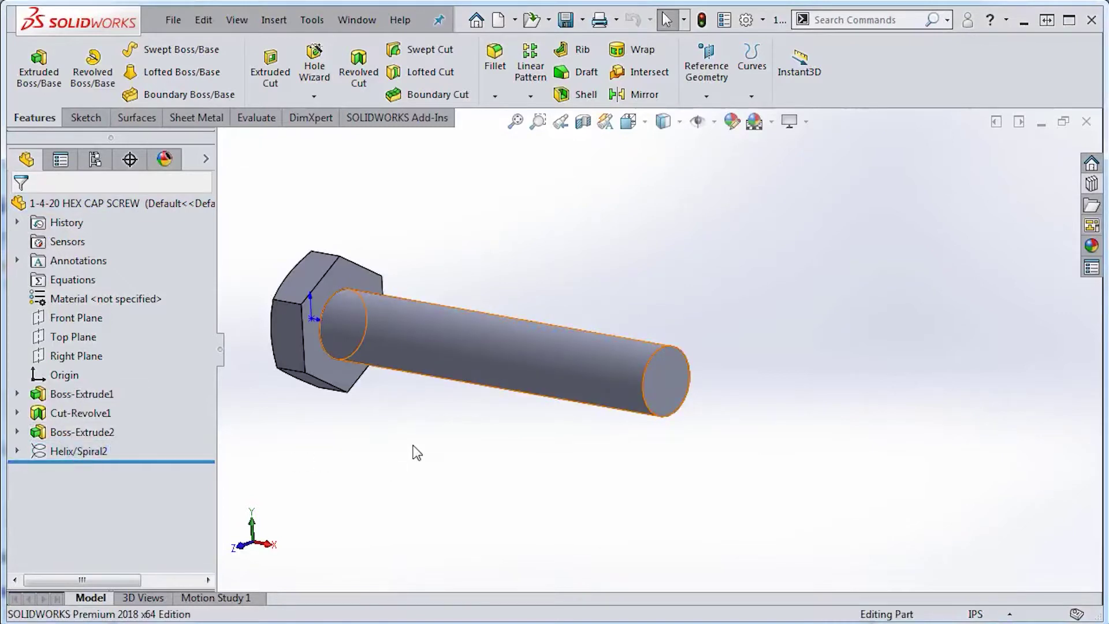
{"action": "left_click", "coordinate": [267, 26]}
{"action": "mouse_move", "coordinate": [317, 93]}
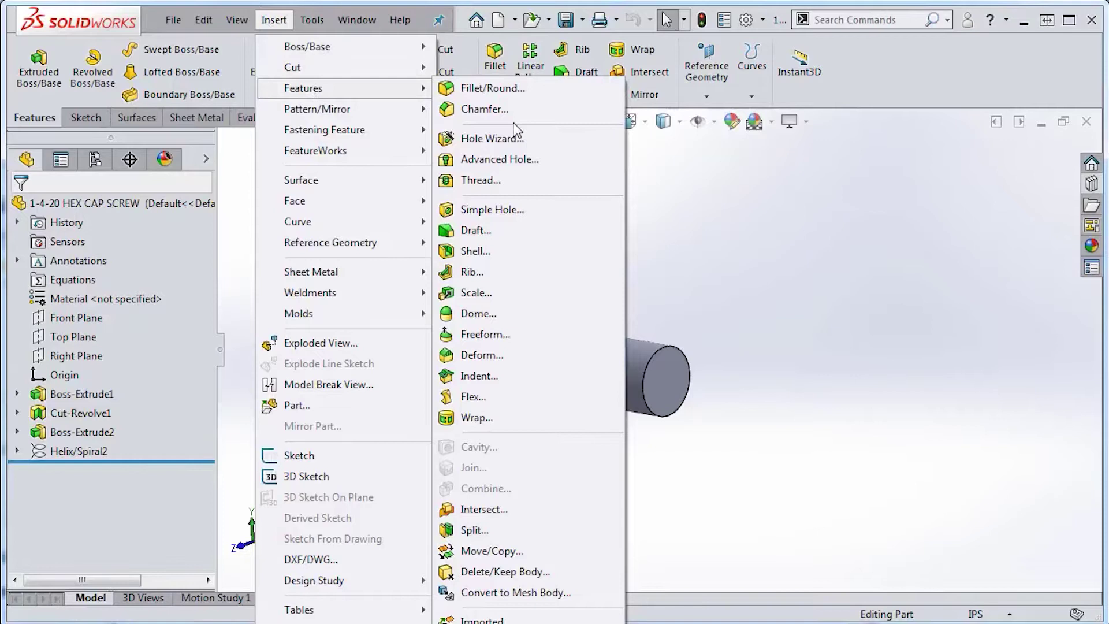
{"action": "left_click", "coordinate": [504, 180]}
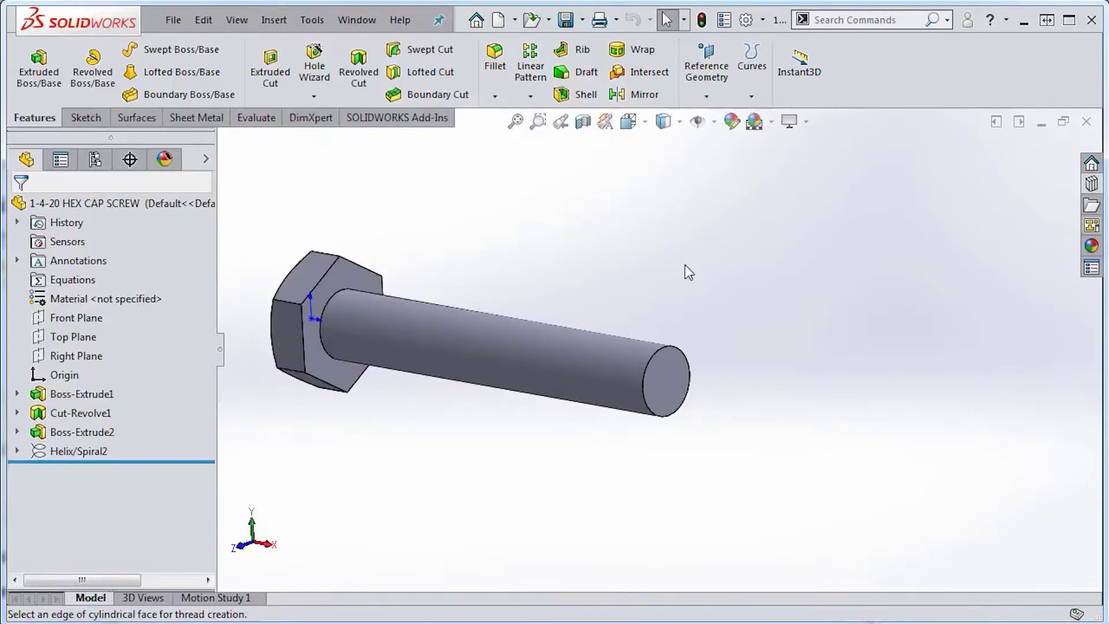
{"action": "left_click", "coordinate": [696, 364]}
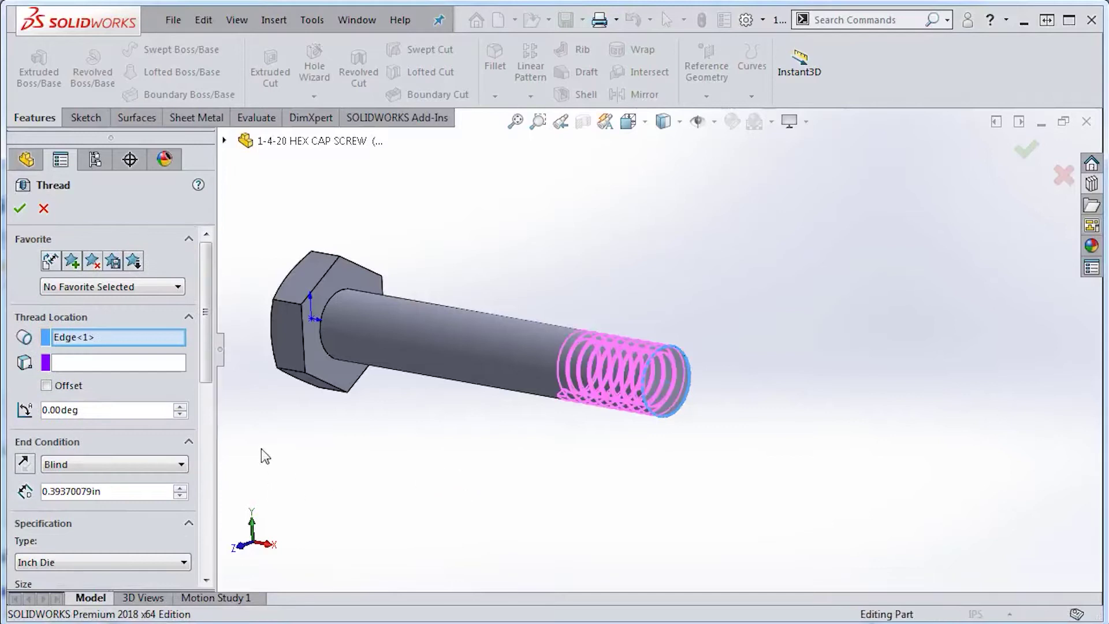
{"action": "scroll", "coordinate": [199, 404], "scroll_direction": "down", "scroll_amount": 6}
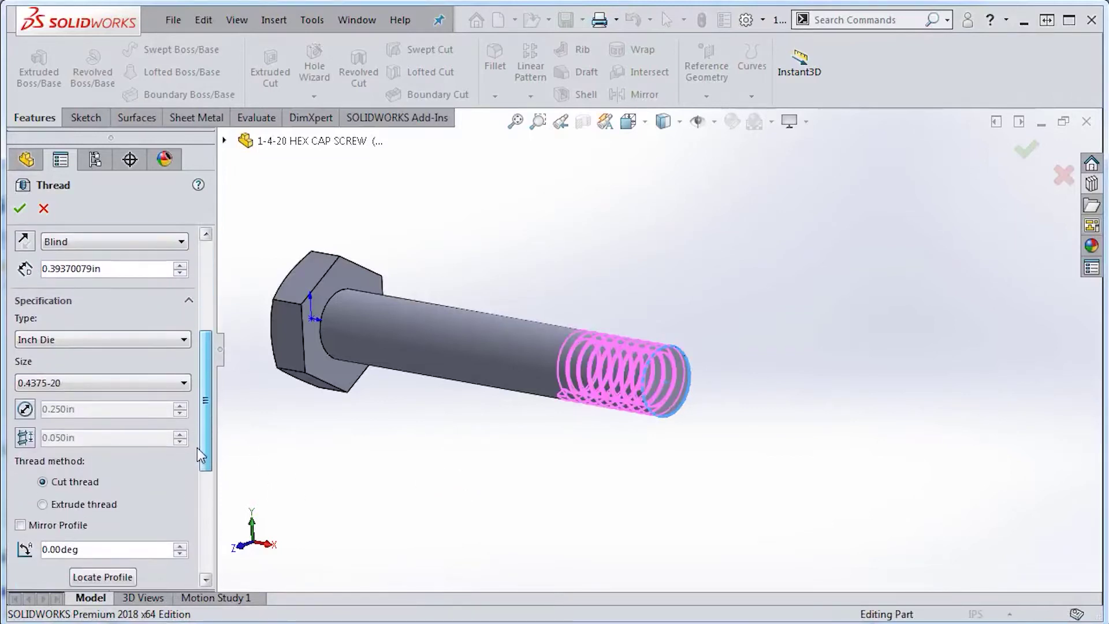
{"action": "scroll", "coordinate": [196, 448], "scroll_direction": "up", "scroll_amount": 6}
{"action": "left_click", "coordinate": [20, 208]}
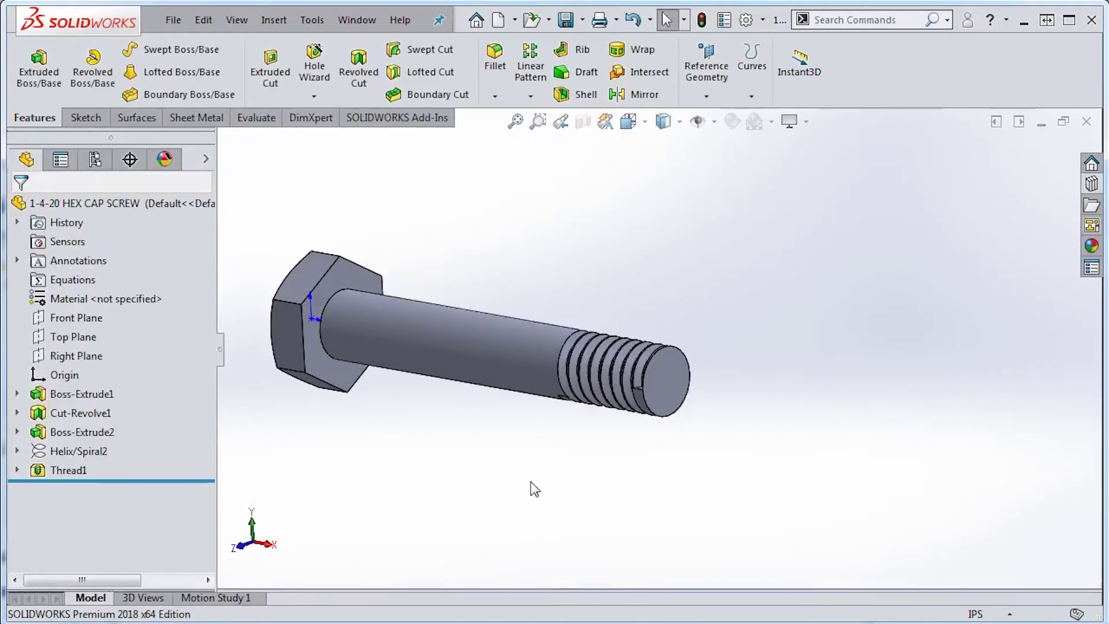
{"action": "middle_click_drag", "start_coordinate": [570, 477], "coordinate": [464, 430]}
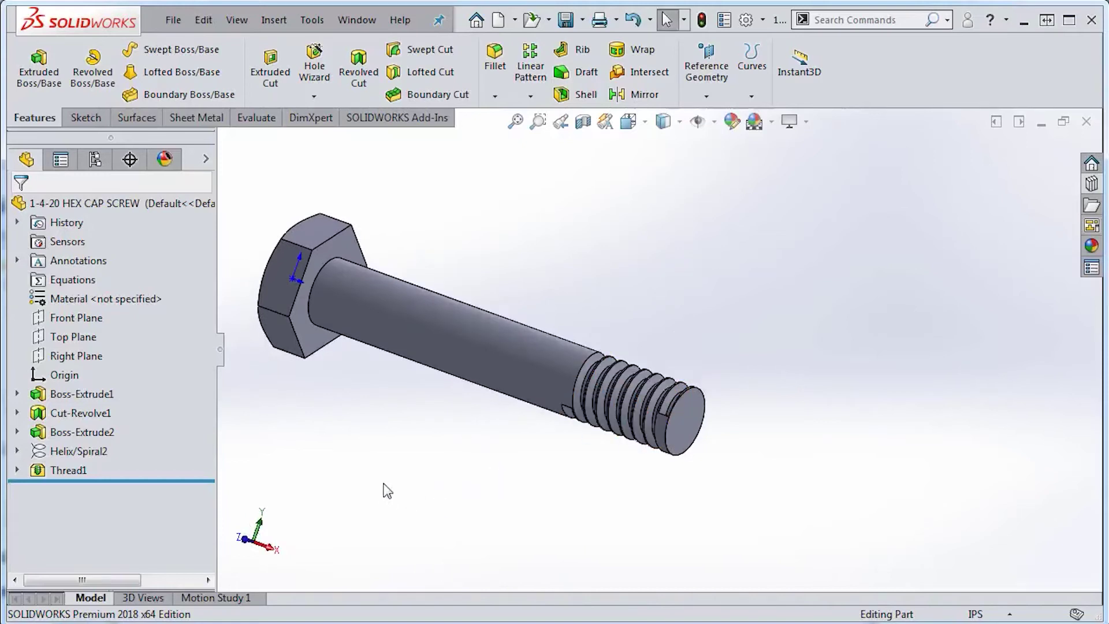
- Delete the Thread feature together with its profile sketch and show the helix on the shank again
{"action": "left_click", "coordinate": [70, 470]}
{"action": "key", "text": "Delete"}
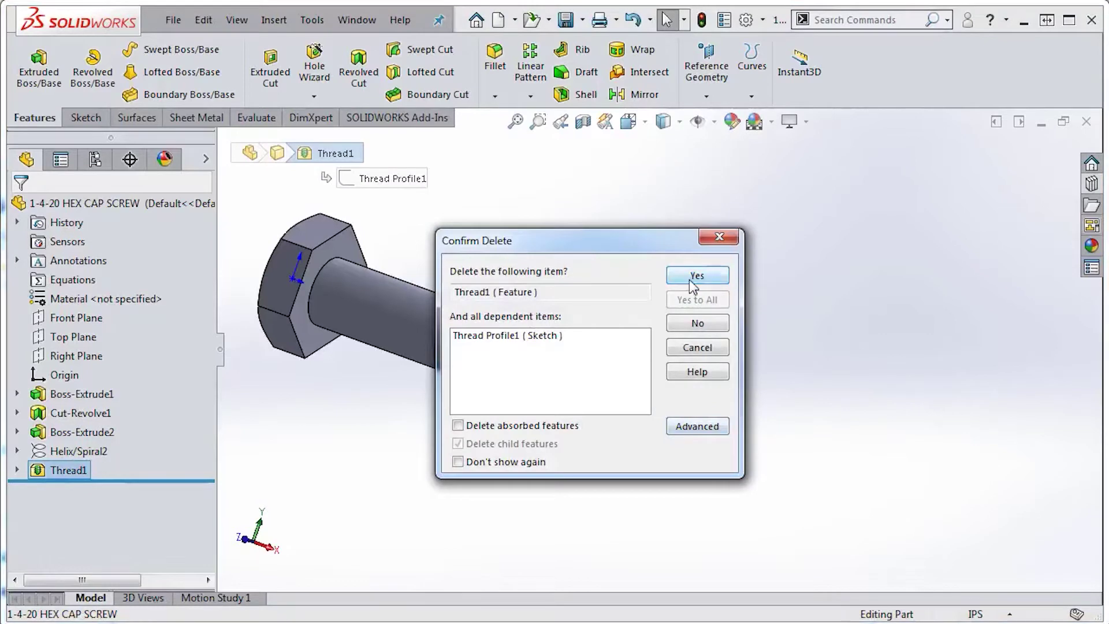
{"action": "left_click", "coordinate": [696, 276]}
{"action": "left_click", "coordinate": [62, 451]}
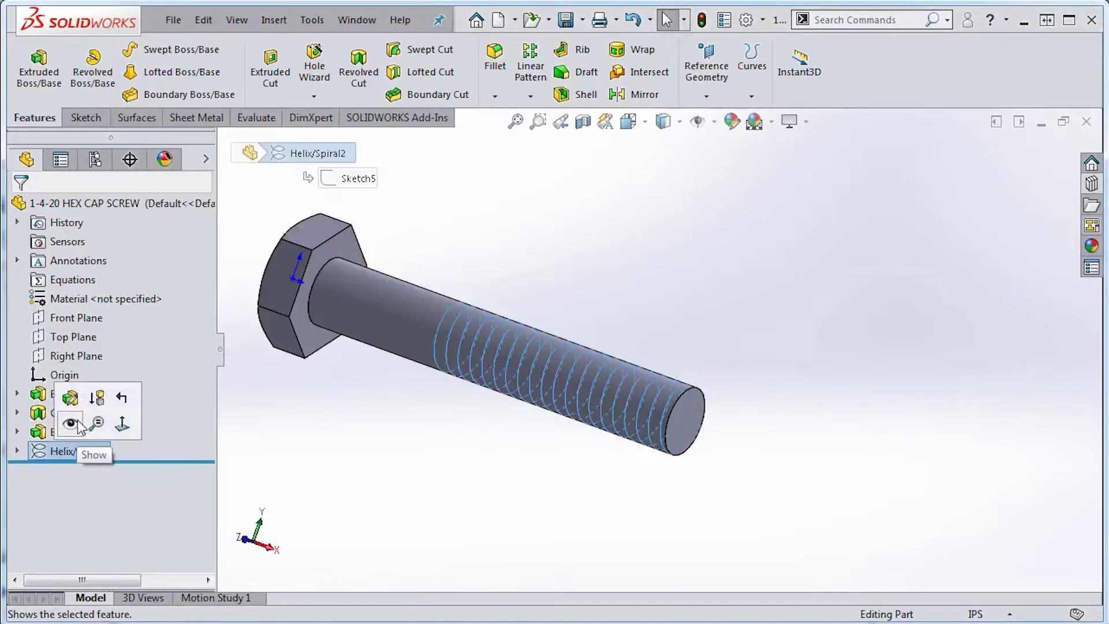
{"action": "left_click", "coordinate": [71, 424]}
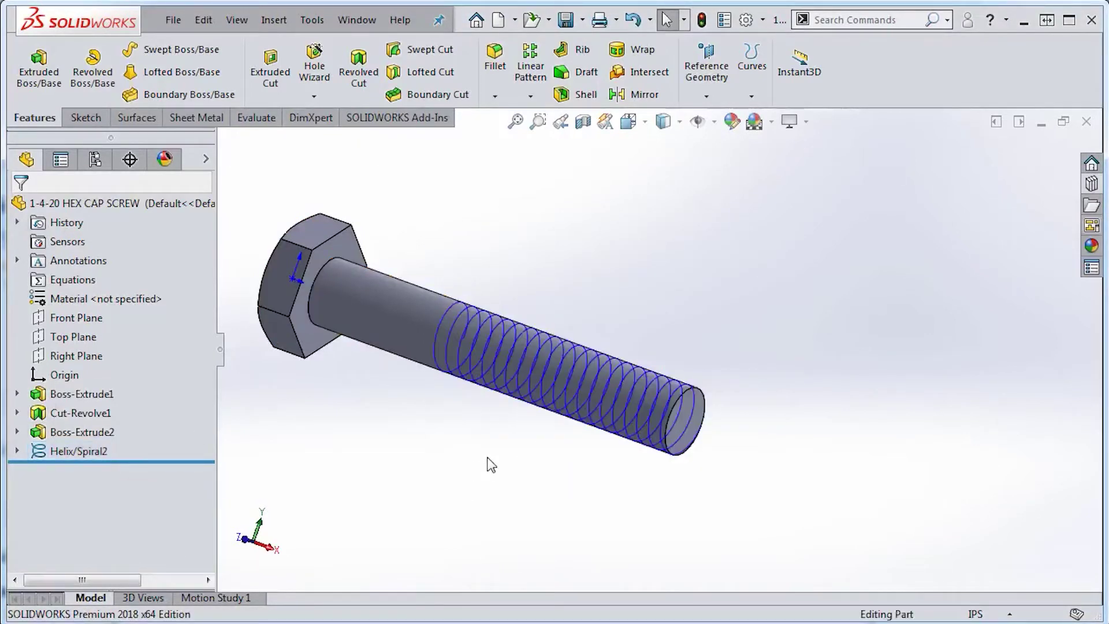
- Start a new sketch on the Top Plane
{"action": "middle_click_drag", "start_coordinate": [470, 475], "coordinate": [504, 459]}
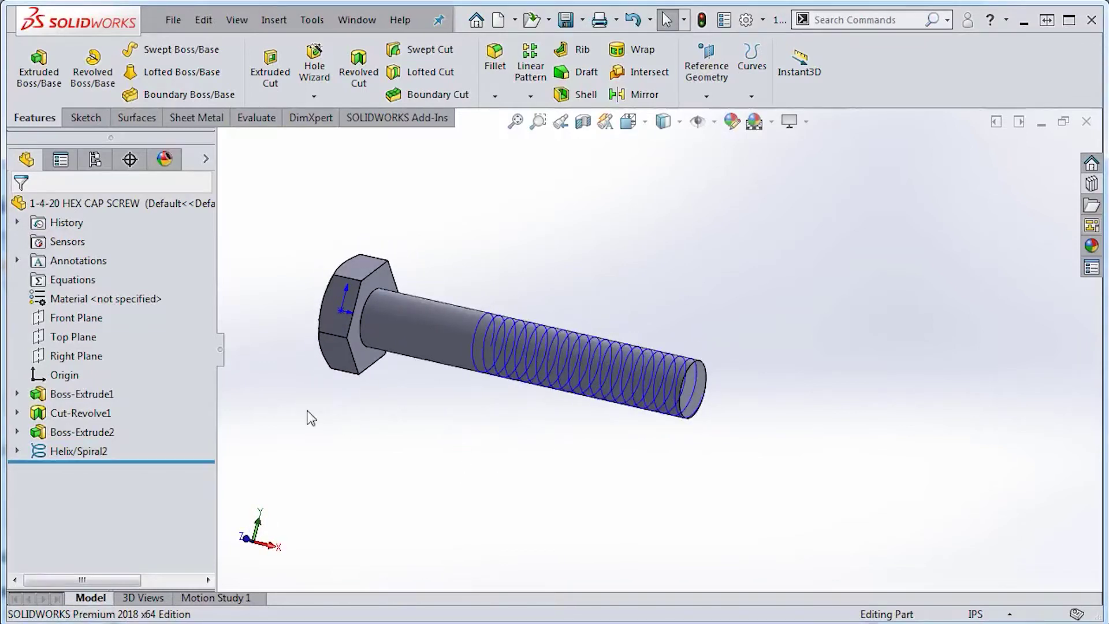
{"action": "left_click", "coordinate": [75, 338]}
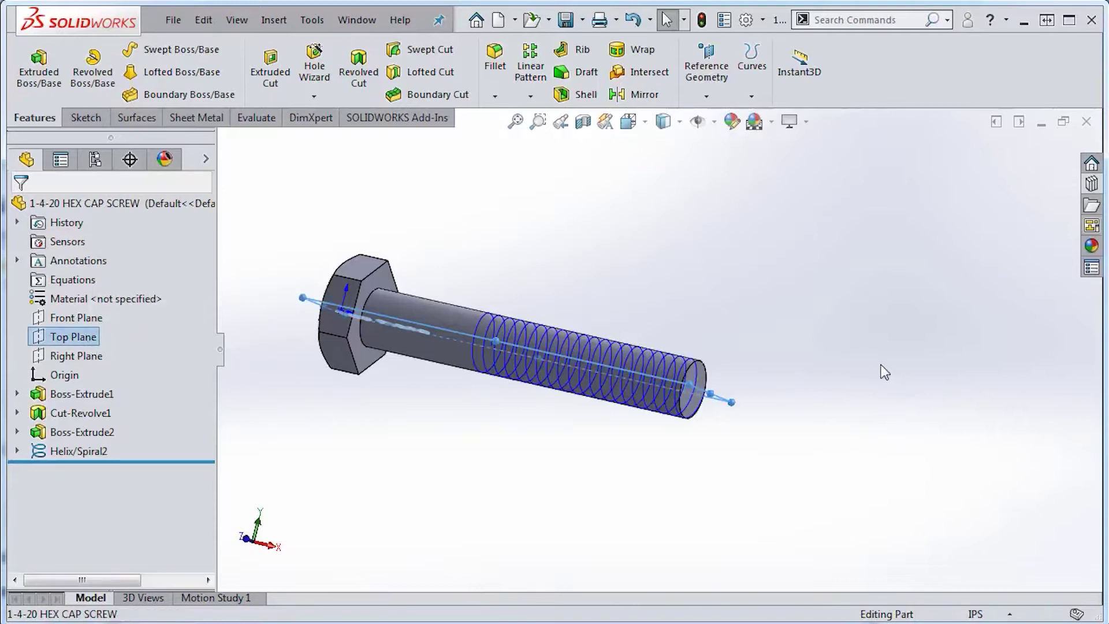
{"action": "key", "text": "ctrl+8"}
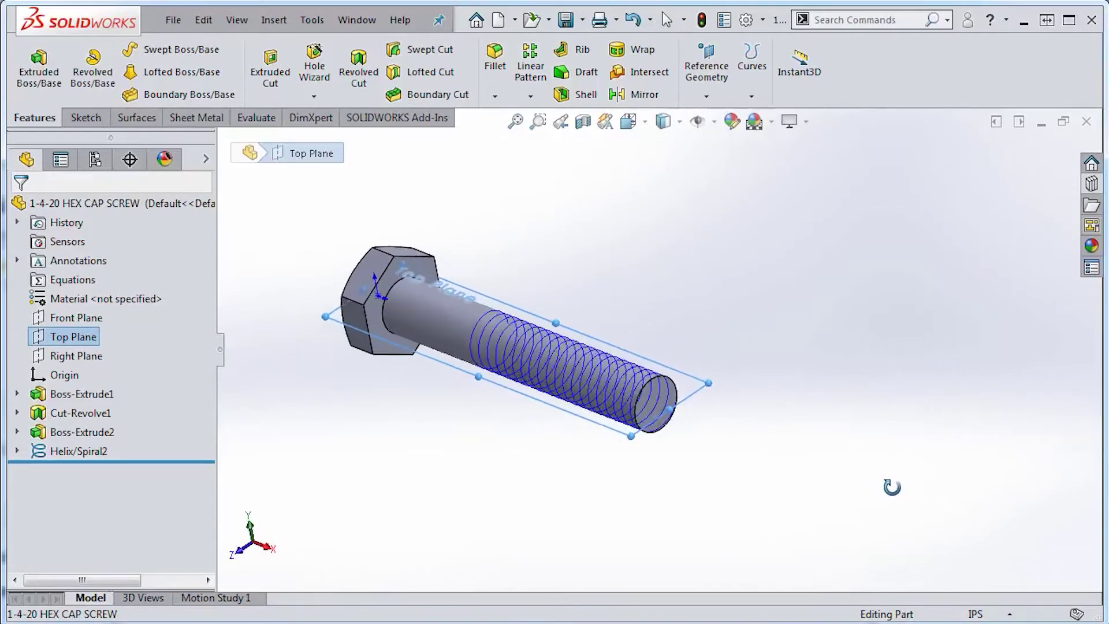
{"action": "scroll", "coordinate": [687, 405], "scroll_direction": "down", "scroll_amount": 3}
{"action": "scroll", "coordinate": [687, 405], "scroll_direction": "down", "scroll_amount": 2}
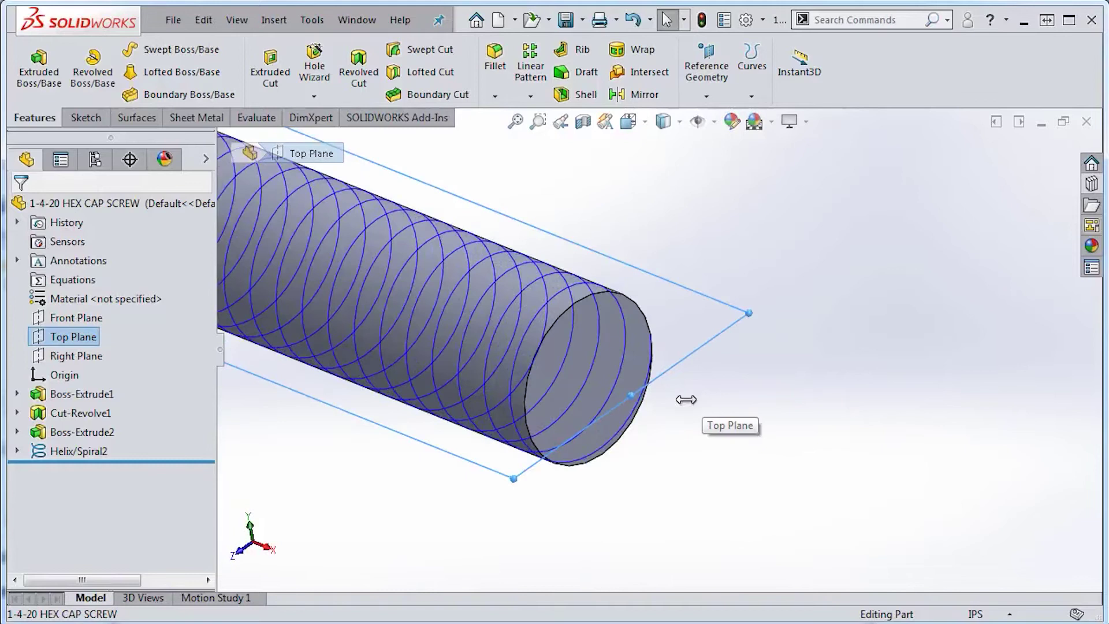
{"action": "left_click", "coordinate": [652, 357]}
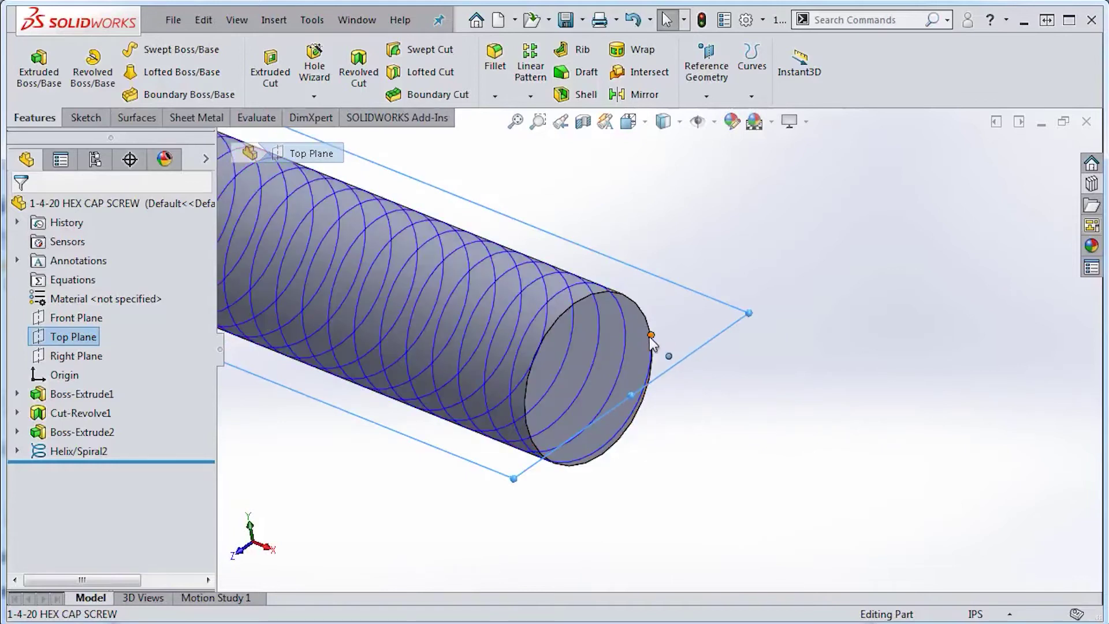
{"action": "right_click", "coordinate": [69, 337]}
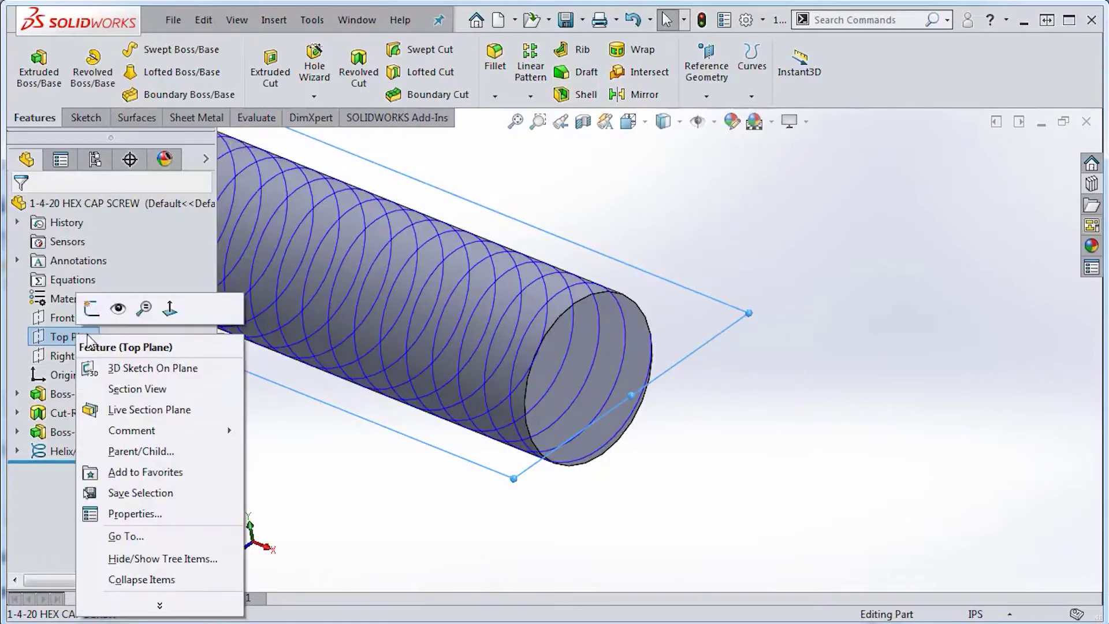
{"action": "left_click", "coordinate": [91, 310]}
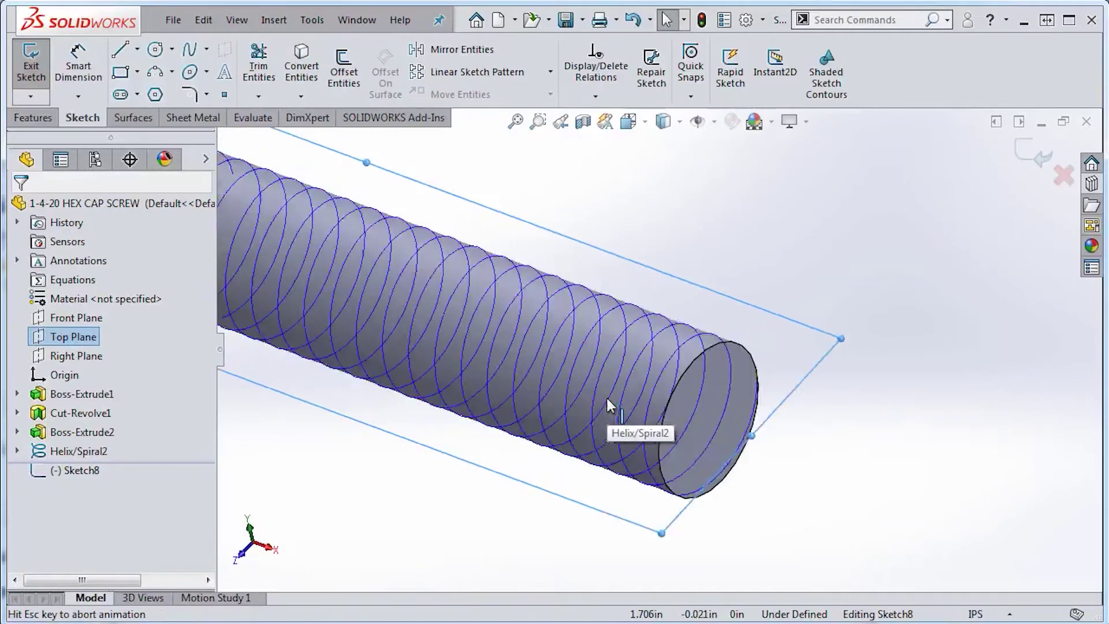
- Sketch a closed four-line half-trapezoid about 0.064 in tall across the shank's end corner, with its slanted side facing the bolt head
{"action": "left_click", "coordinate": [608, 399]}
{"action": "scroll", "coordinate": [937, 333], "scroll_direction": "down", "scroll_amount": 8}
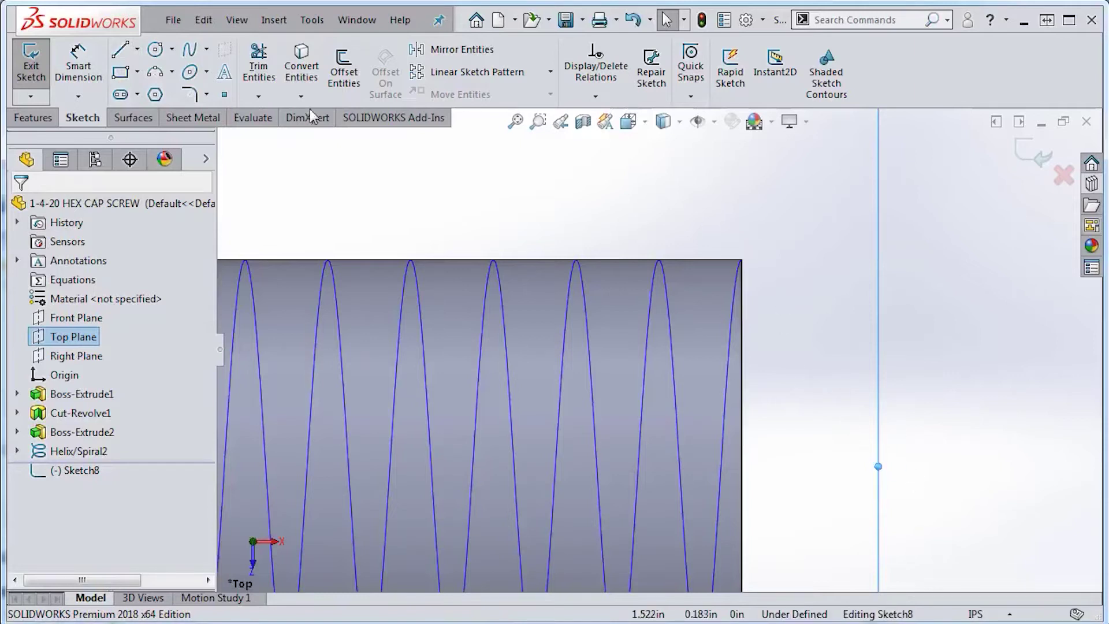
{"action": "left_click", "coordinate": [120, 53]}
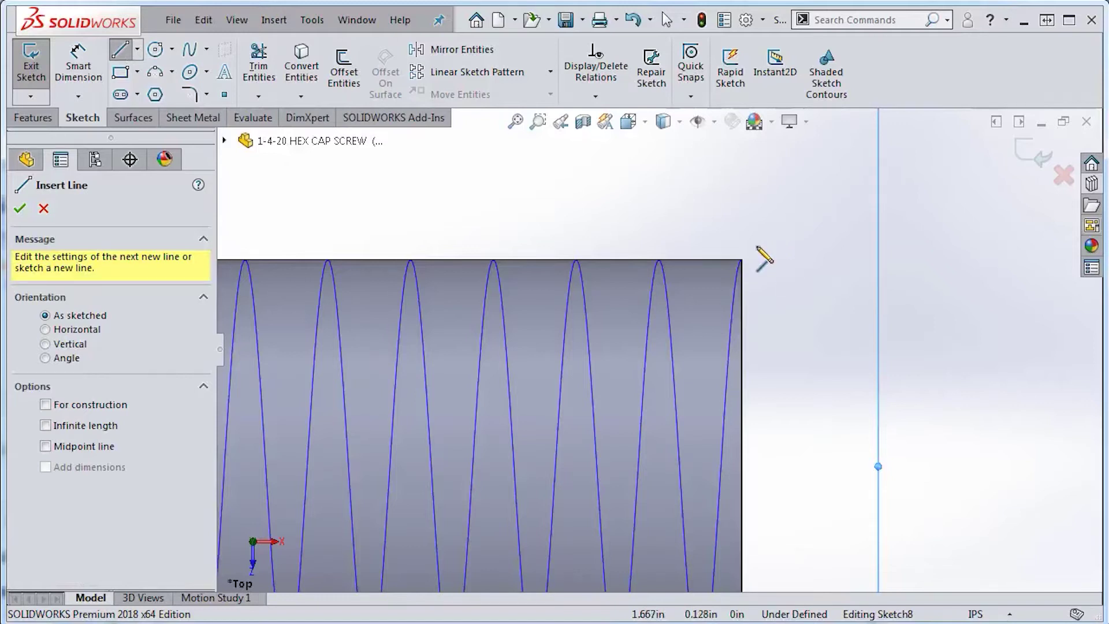
{"action": "left_click", "coordinate": [701, 248]}
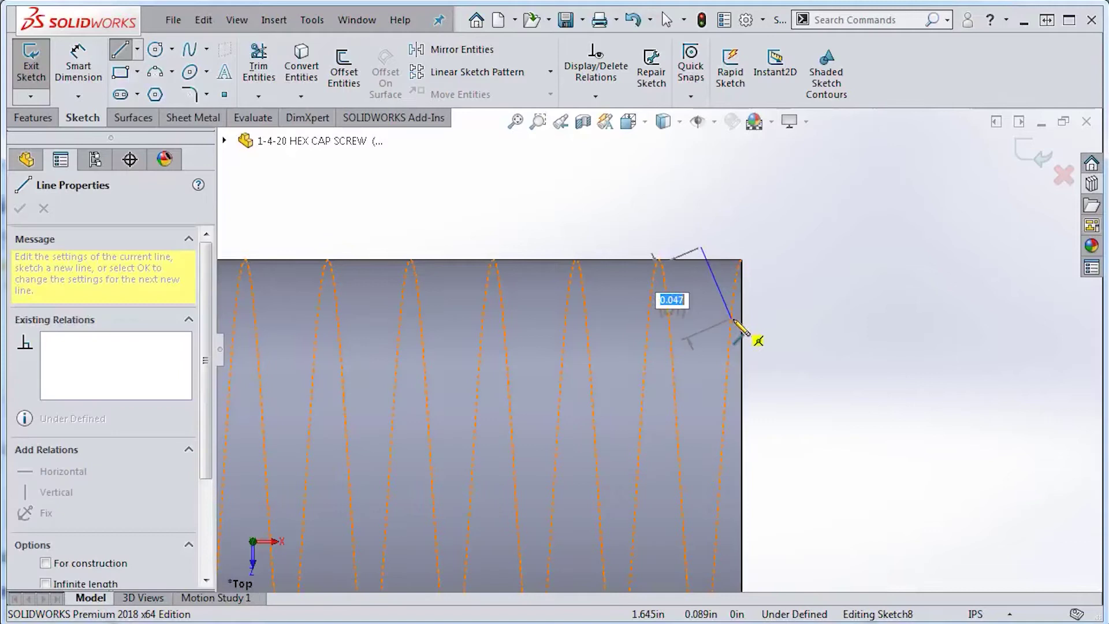
{"action": "left_click", "coordinate": [736, 351]}
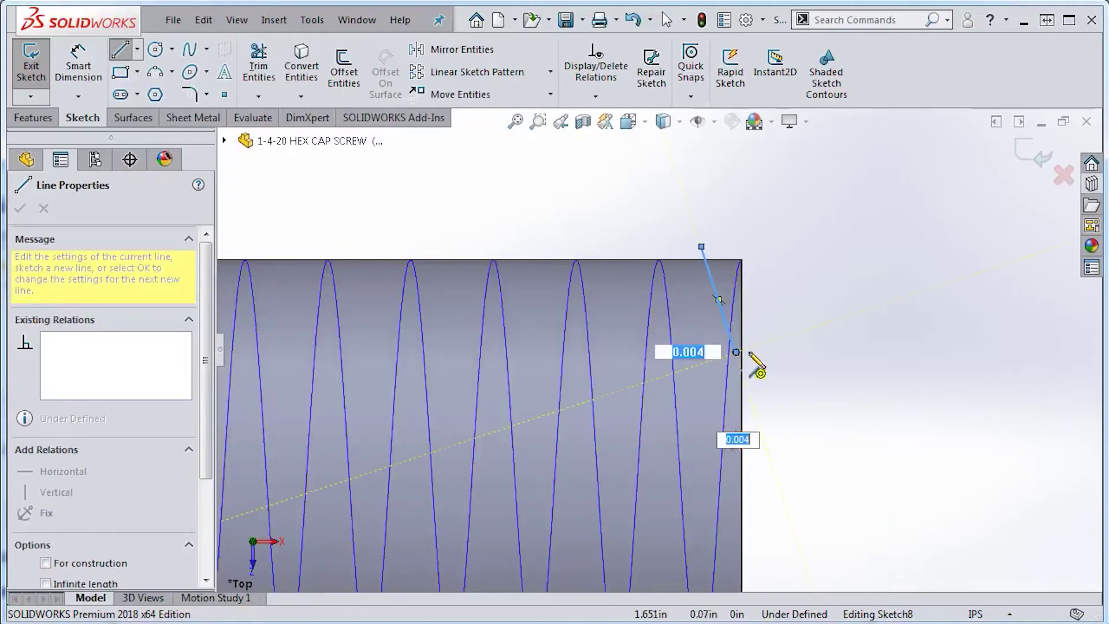
{"action": "left_click", "coordinate": [757, 352]}
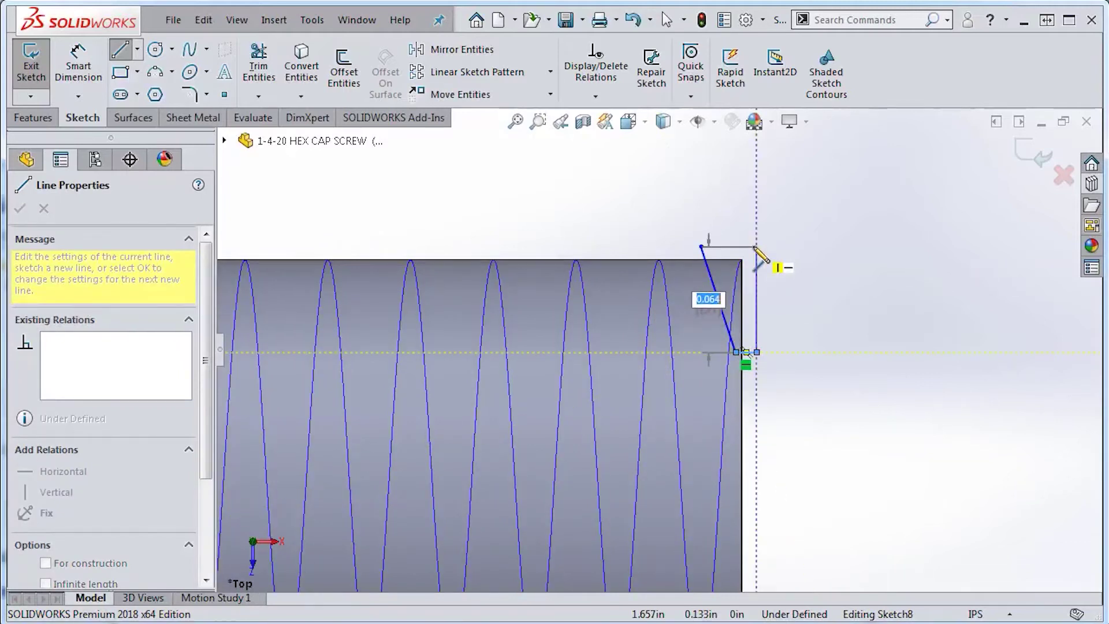
{"action": "left_click", "coordinate": [757, 248]}
{"action": "left_click", "coordinate": [701, 247]}
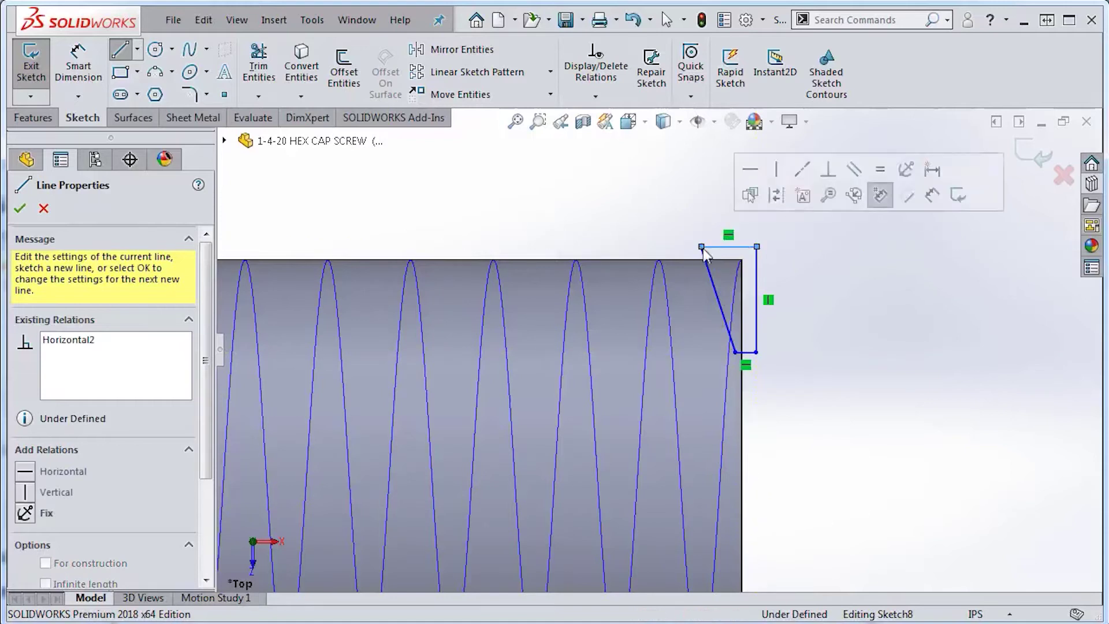
{"action": "key", "text": "Escape"}
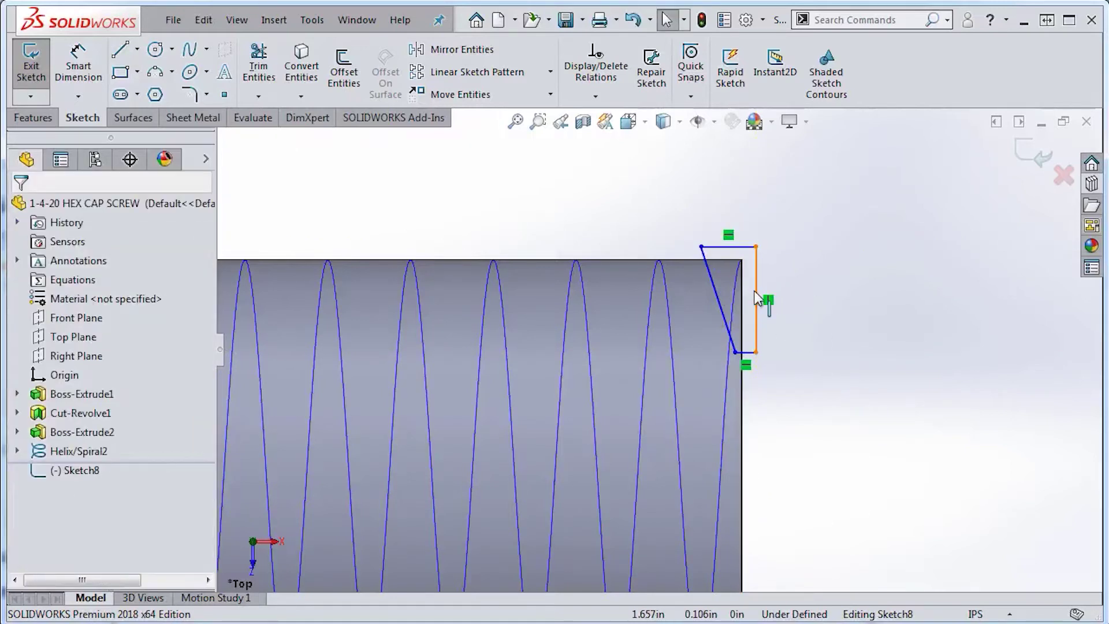
- Make the profile's vertical line construction geometry and mirror the half profile about it to form a full trapezoid
{"action": "left_click", "coordinate": [756, 299]}
{"action": "left_click", "coordinate": [933, 238]}
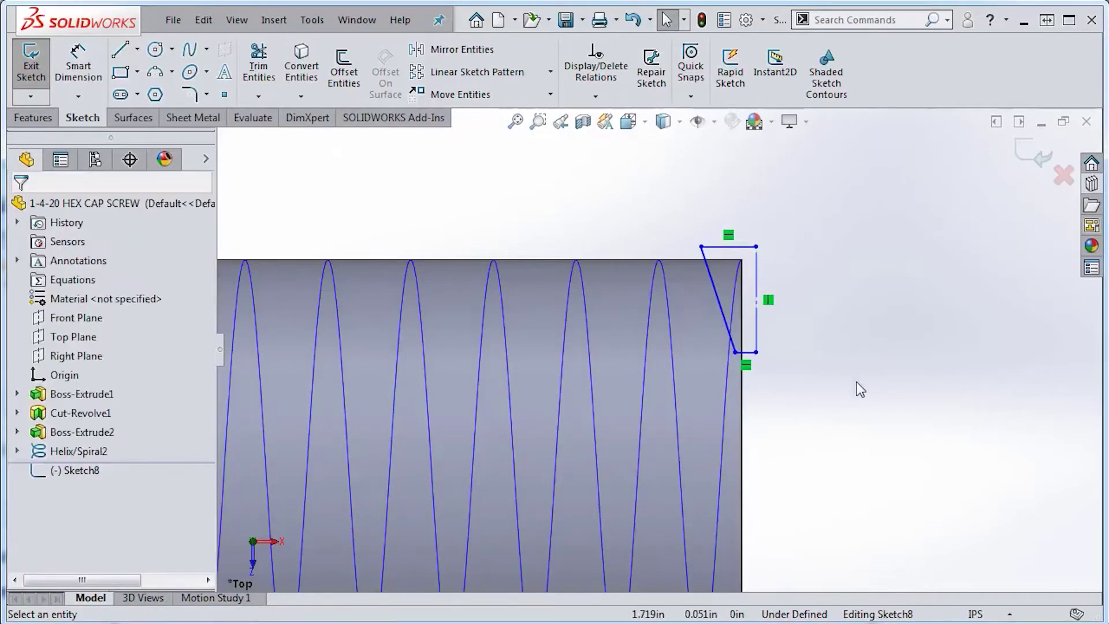
{"action": "left_click_drag", "start_coordinate": [626, 177], "coordinate": [842, 416]}
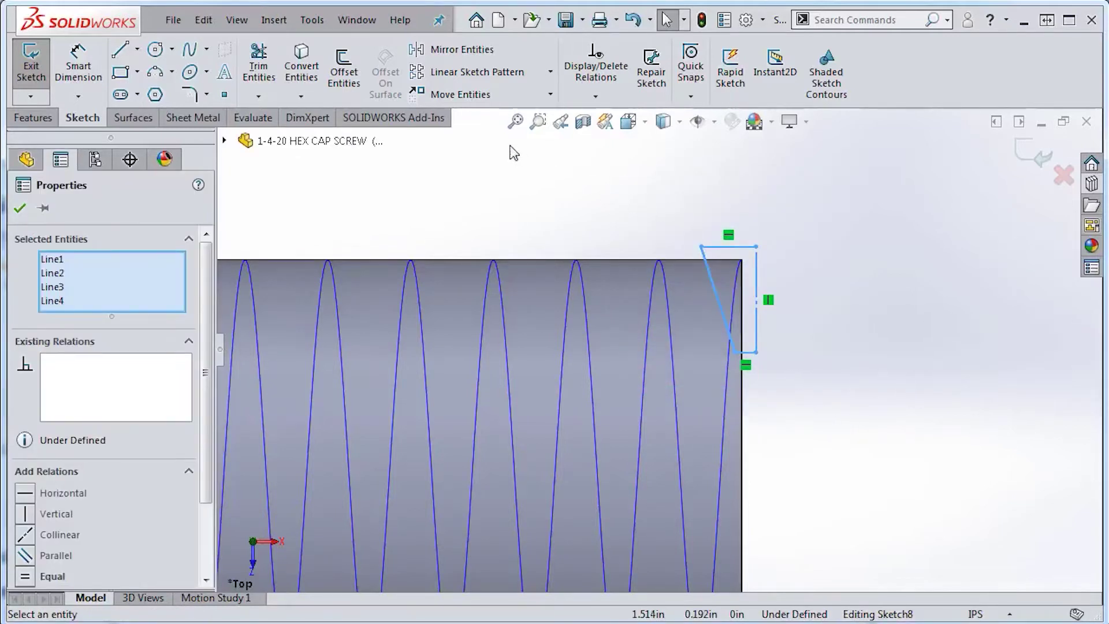
{"action": "left_click", "coordinate": [456, 50]}
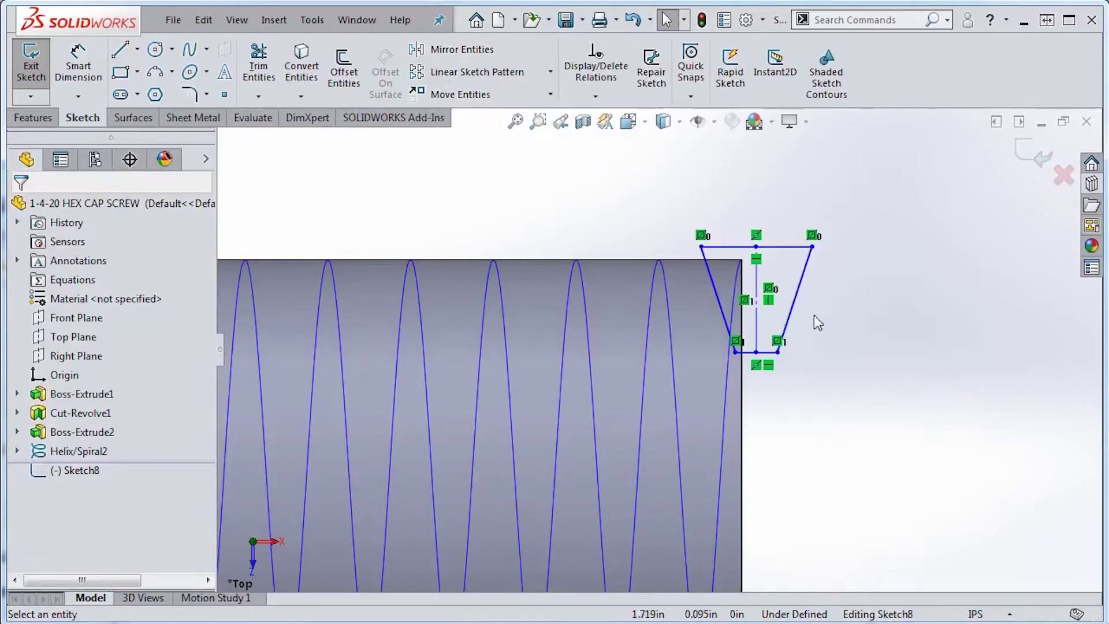
- Place a sketch point on the trapezoid's vertical centreline, about 0.013 in below its wide top line
{"action": "scroll", "coordinate": [751, 301], "scroll_direction": "down", "scroll_amount": 3}
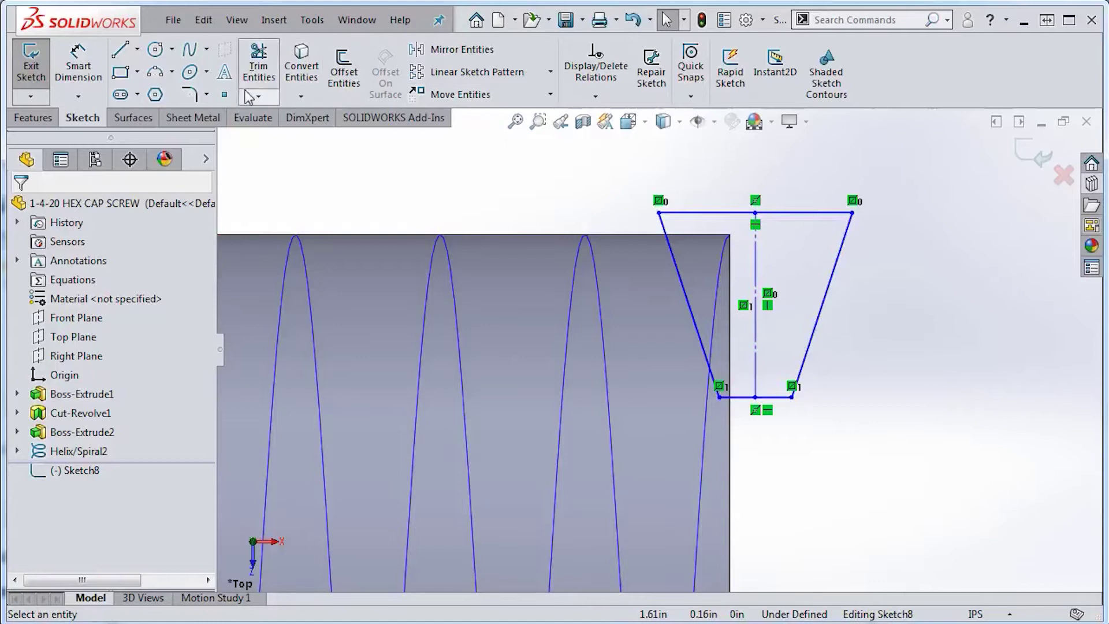
{"action": "left_click", "coordinate": [224, 95]}
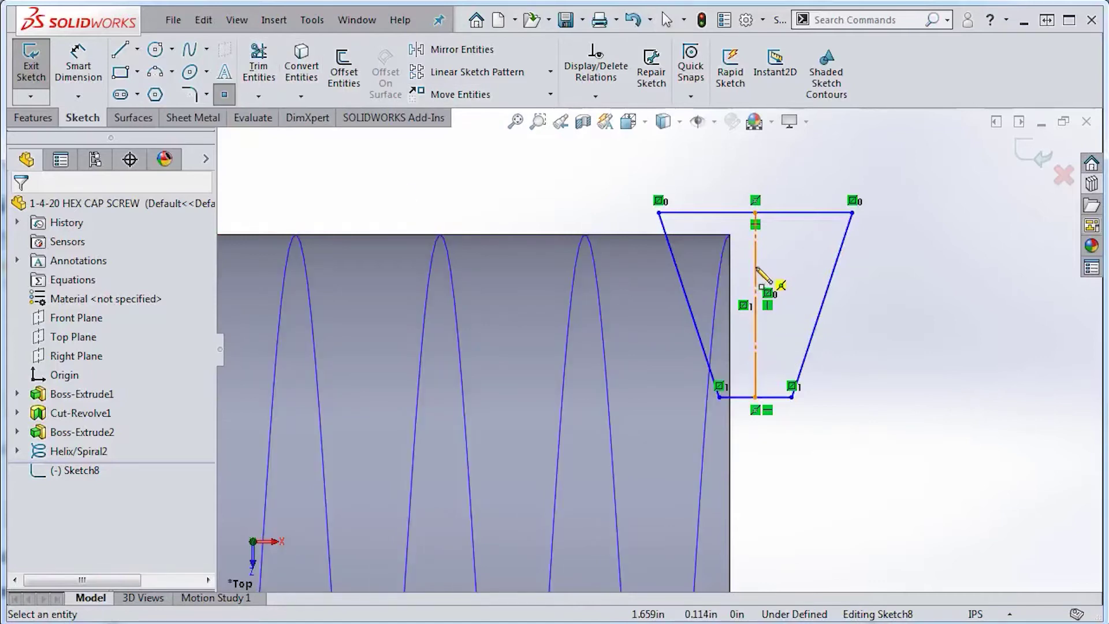
{"action": "left_click", "coordinate": [755, 250]}
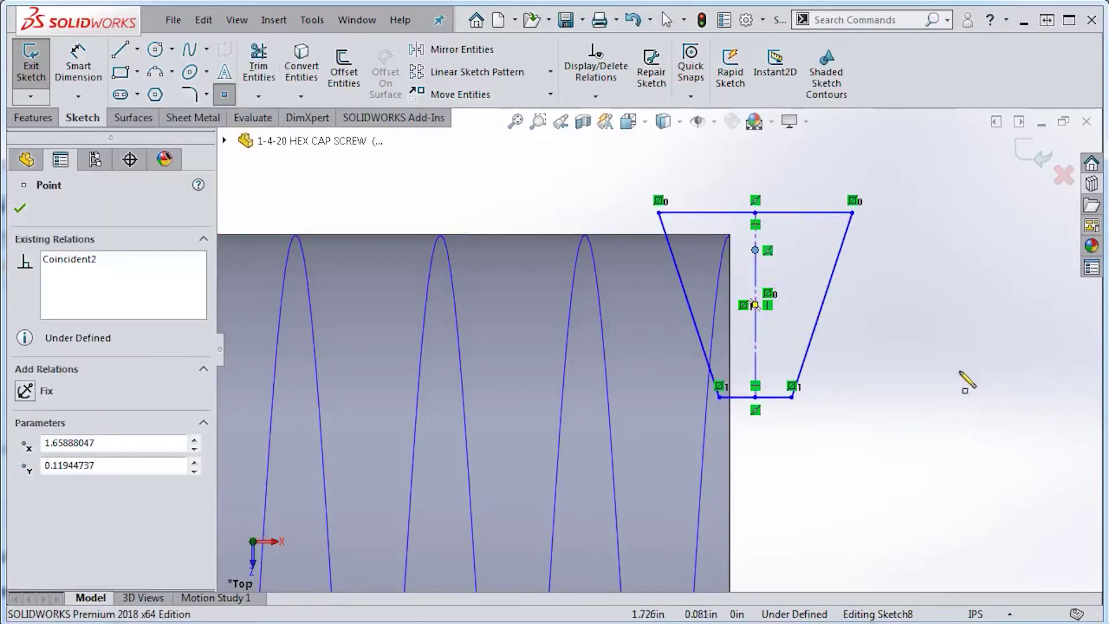
{"action": "key", "text": "Escape"}
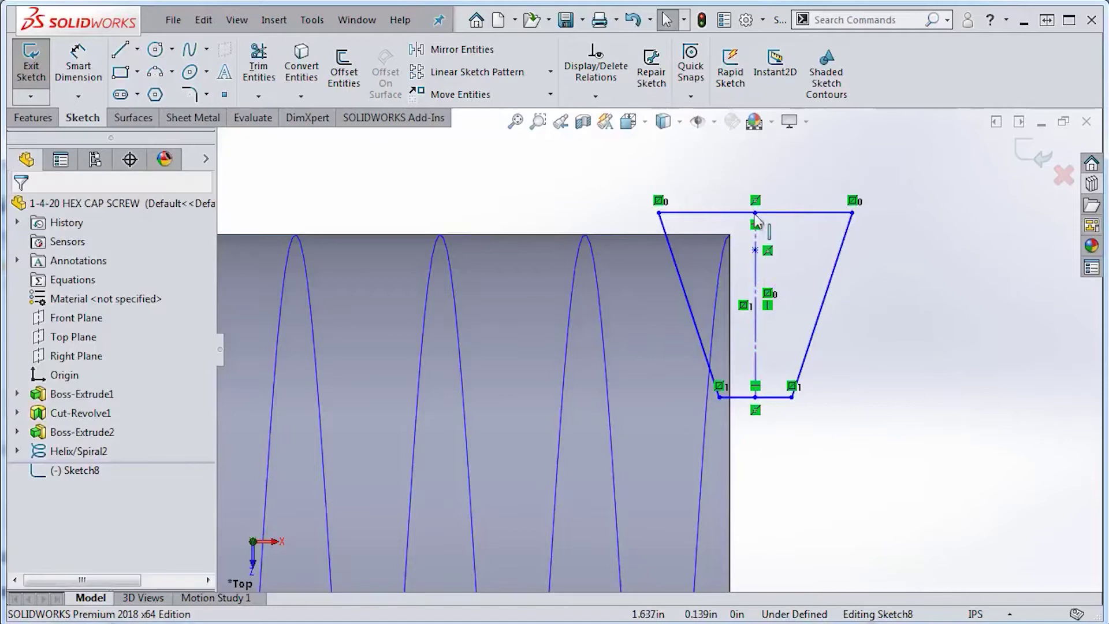
- Dimension the sketch point's distance below the trapezoid's wide top line as 0.003 in
{"action": "left_click", "coordinate": [78, 66]}
{"action": "left_click", "coordinate": [755, 250]}
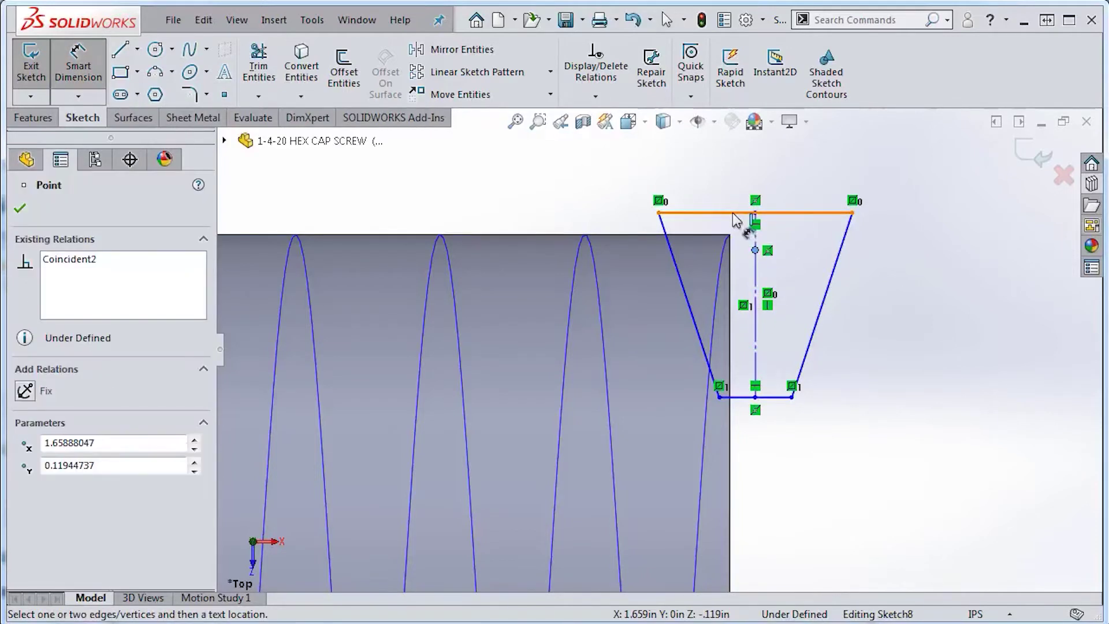
{"action": "left_click", "coordinate": [741, 213]}
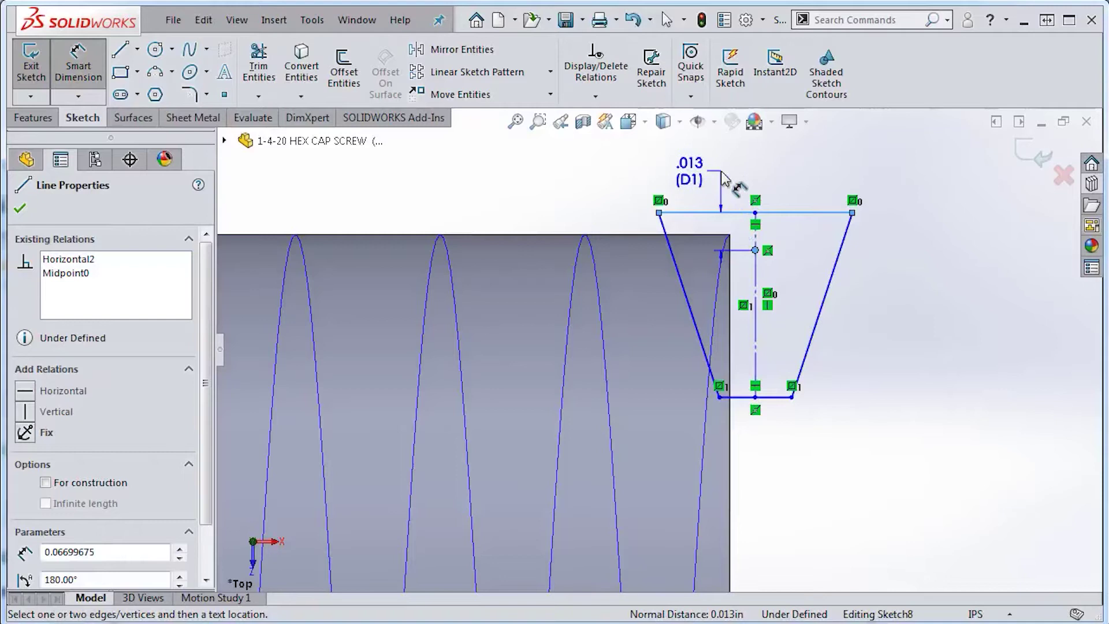
{"action": "left_click", "coordinate": [739, 184]}
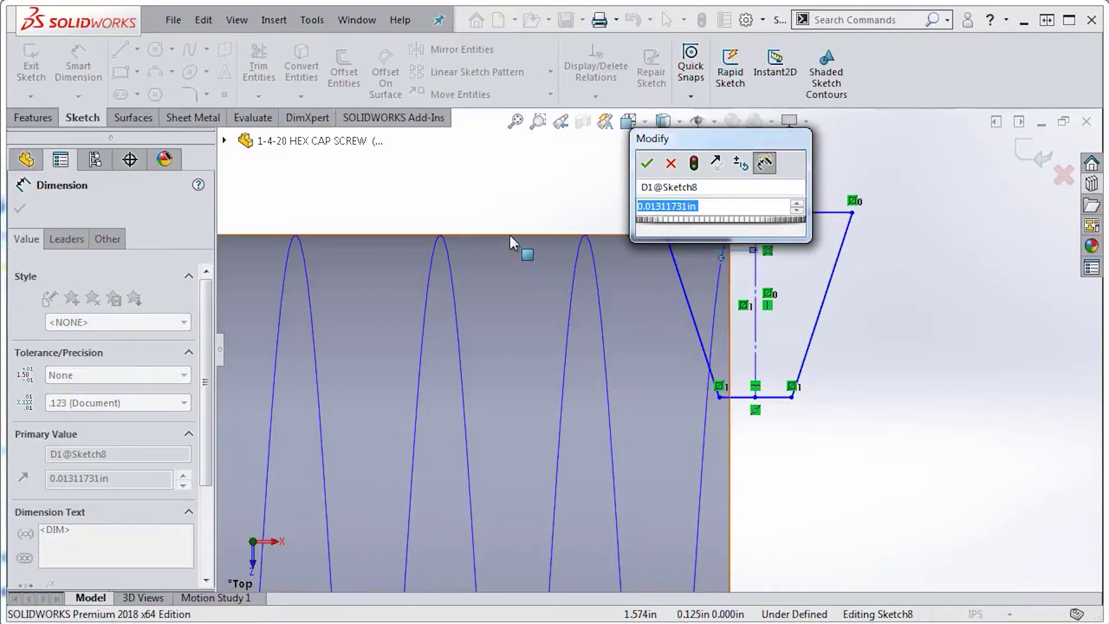
{"action": "type", "text": ".003"}
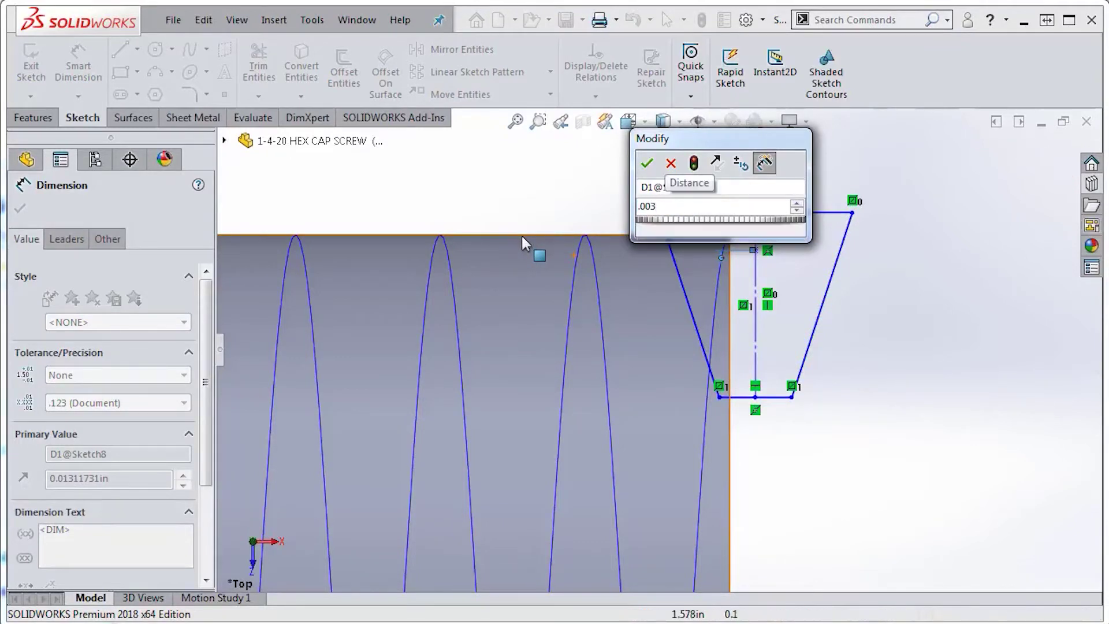
{"action": "key", "text": "Return"}
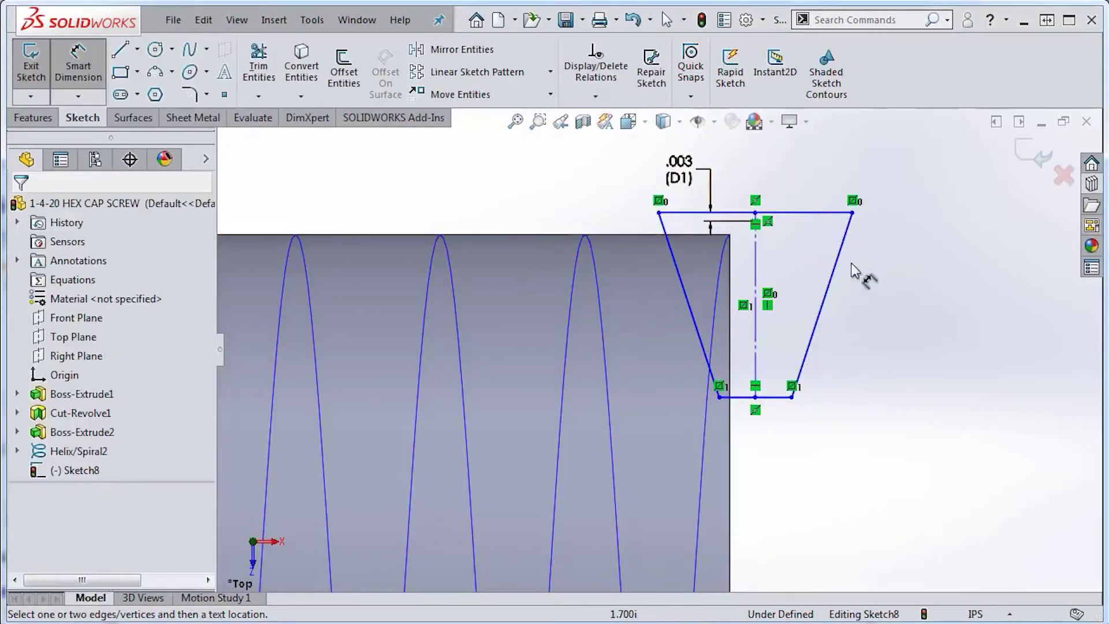
{"action": "scroll", "coordinate": [755, 256], "scroll_direction": "down", "scroll_amount": 5}
{"action": "key", "text": "Escape"}
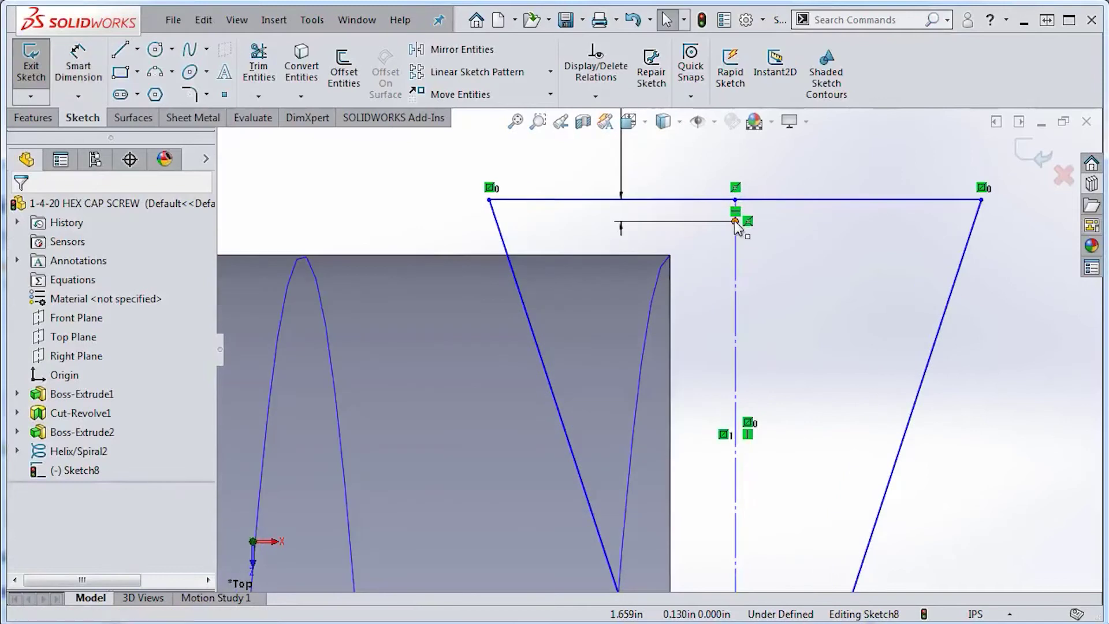
- Add a Pierce relation between the sketch point on the trapezoid's centreline and the helix
{"action": "left_click", "coordinate": [735, 221]}
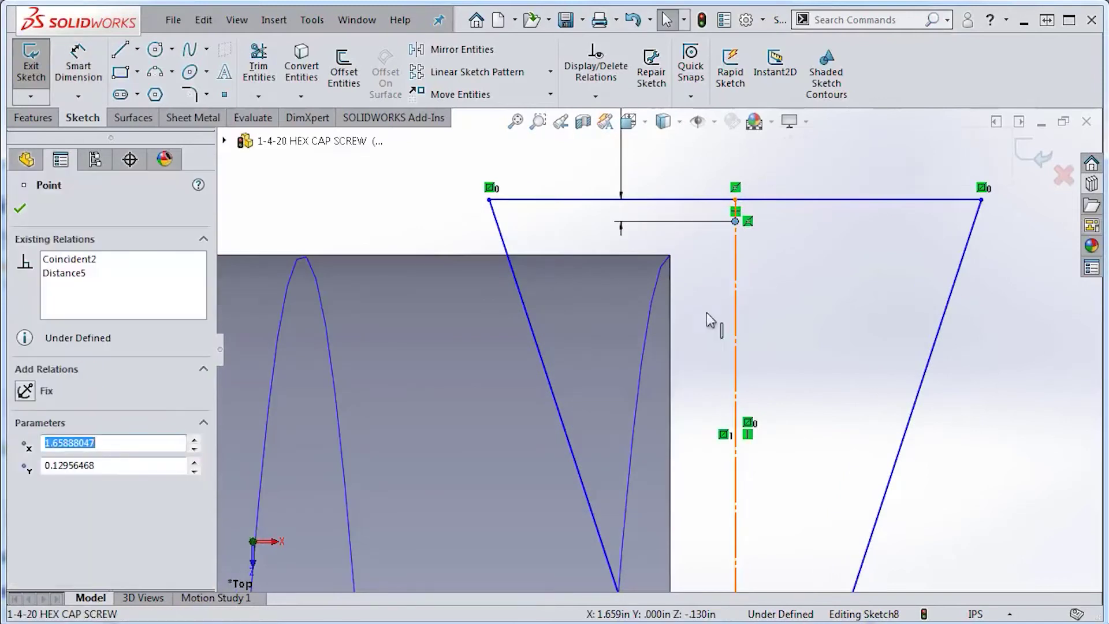
{"action": "left_click", "coordinate": [636, 400], "text": "ctrl"}
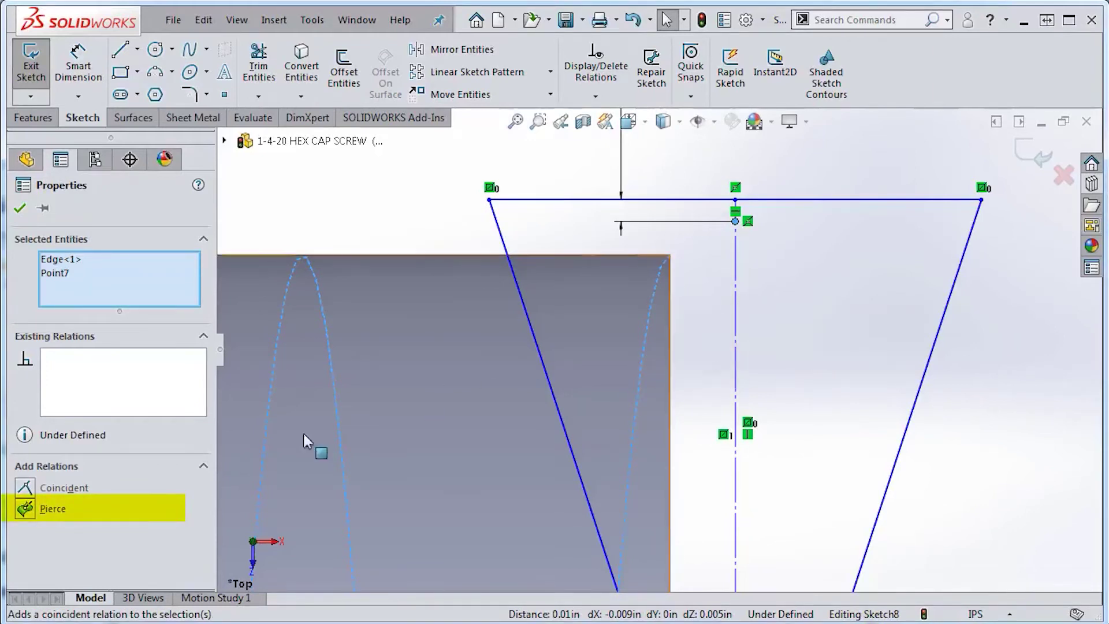
{"action": "left_click", "coordinate": [25, 511]}
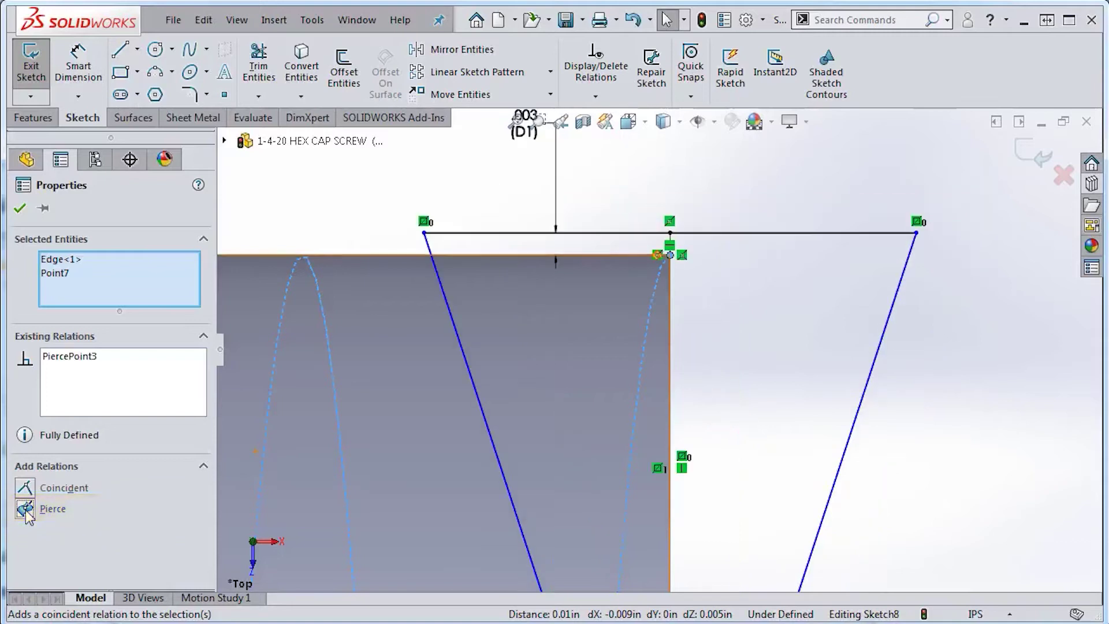
{"action": "left_click", "coordinate": [974, 400]}
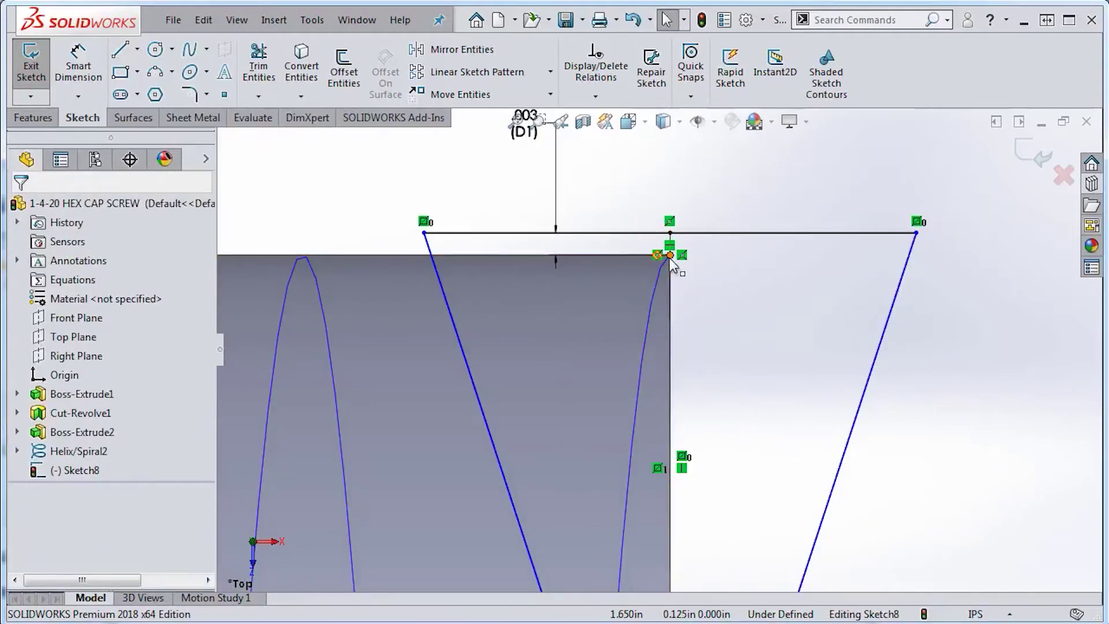
- Dimension the trapezoid's wide top line to a length of 0.042 in
{"action": "scroll", "coordinate": [715, 363], "scroll_direction": "up", "scroll_amount": 3}
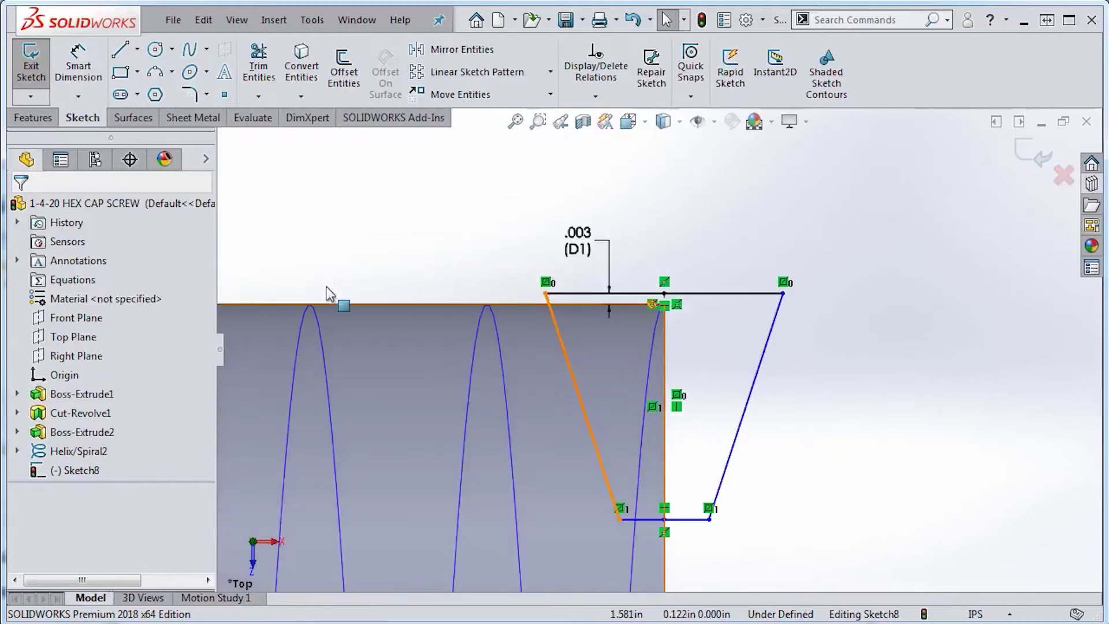
{"action": "left_click", "coordinate": [78, 63]}
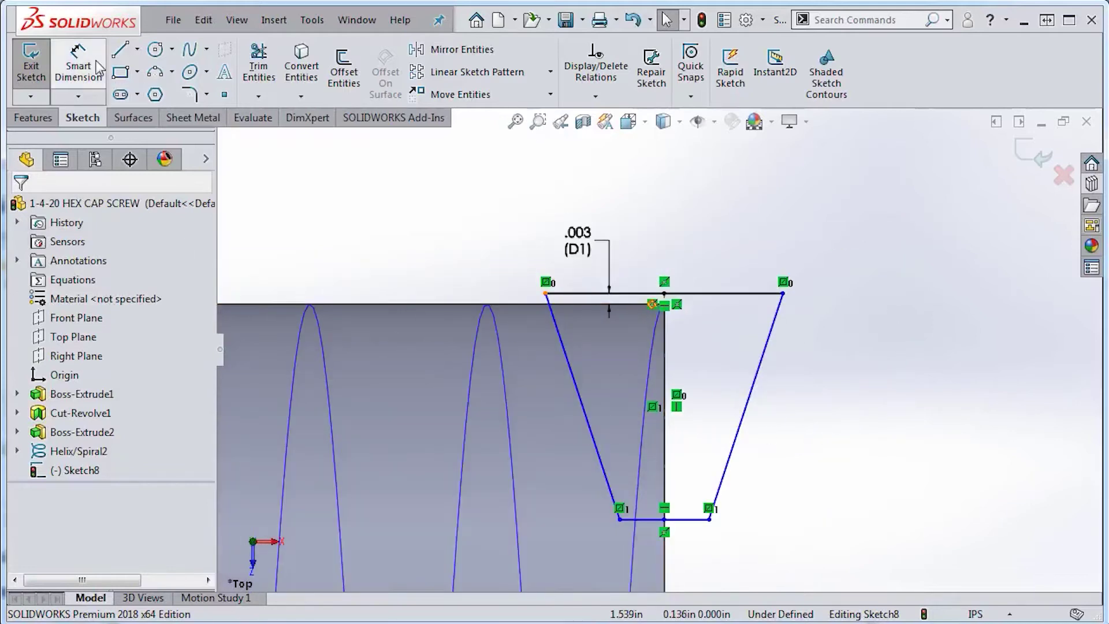
{"action": "left_click", "coordinate": [716, 294]}
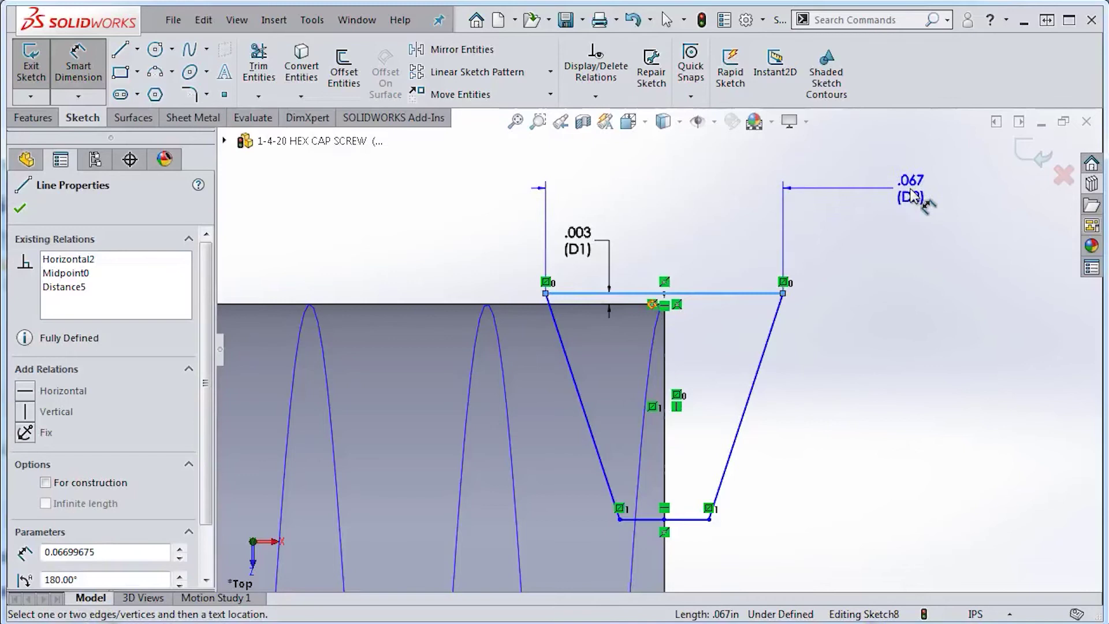
{"action": "left_click", "coordinate": [905, 213]}
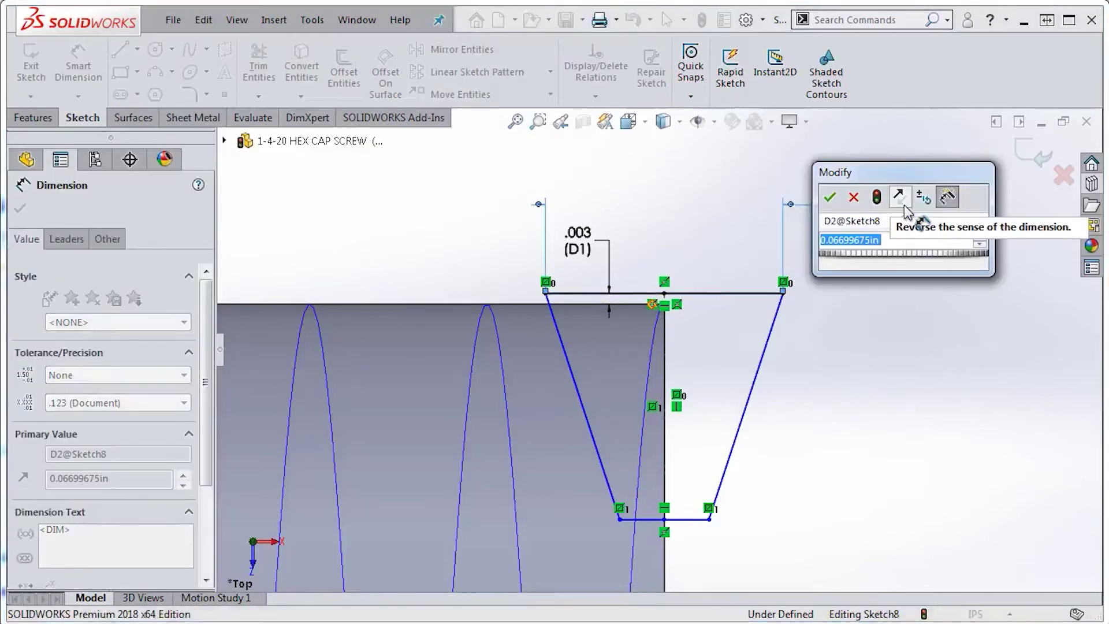
{"action": "type", "text": ".042"}
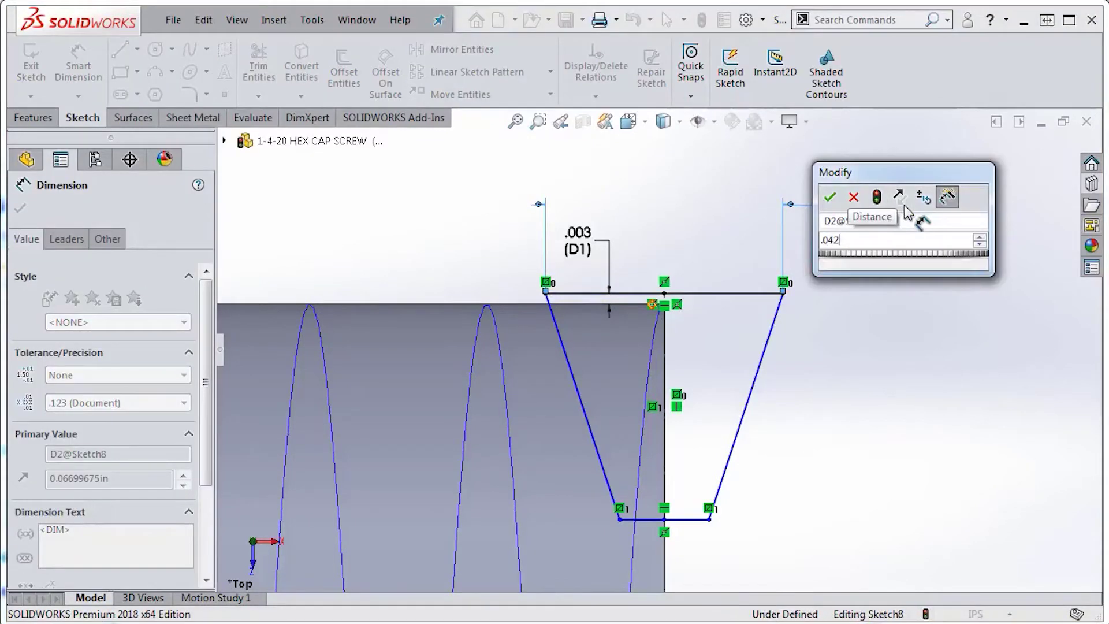
{"action": "key", "text": "Return"}
{"action": "scroll", "coordinate": [677, 516], "scroll_direction": "down", "scroll_amount": 6}
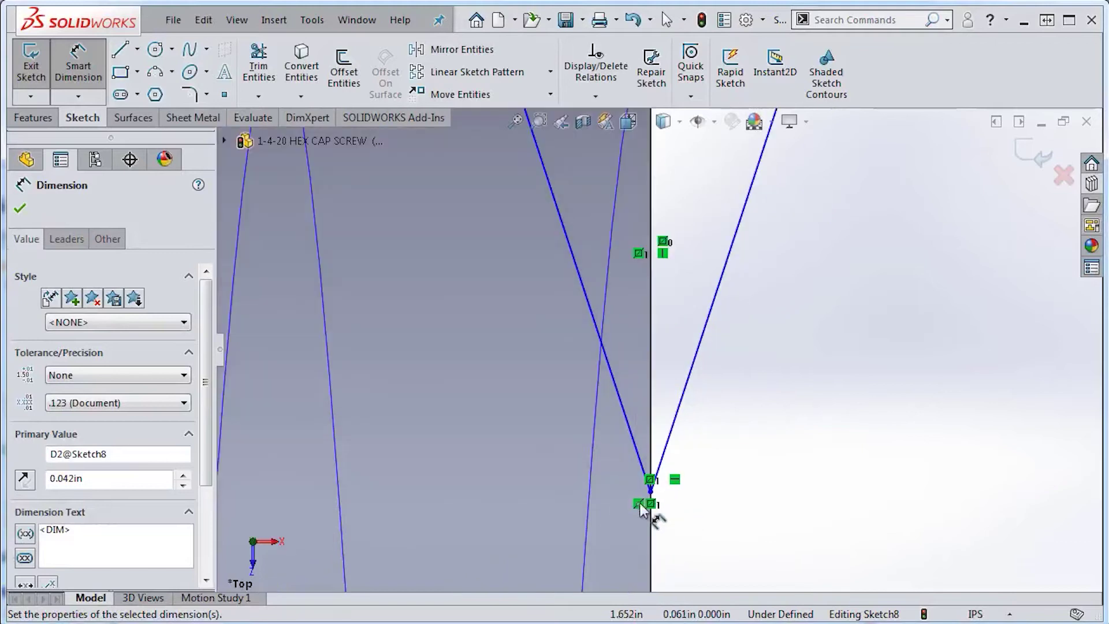
{"action": "key", "text": "Escape"}
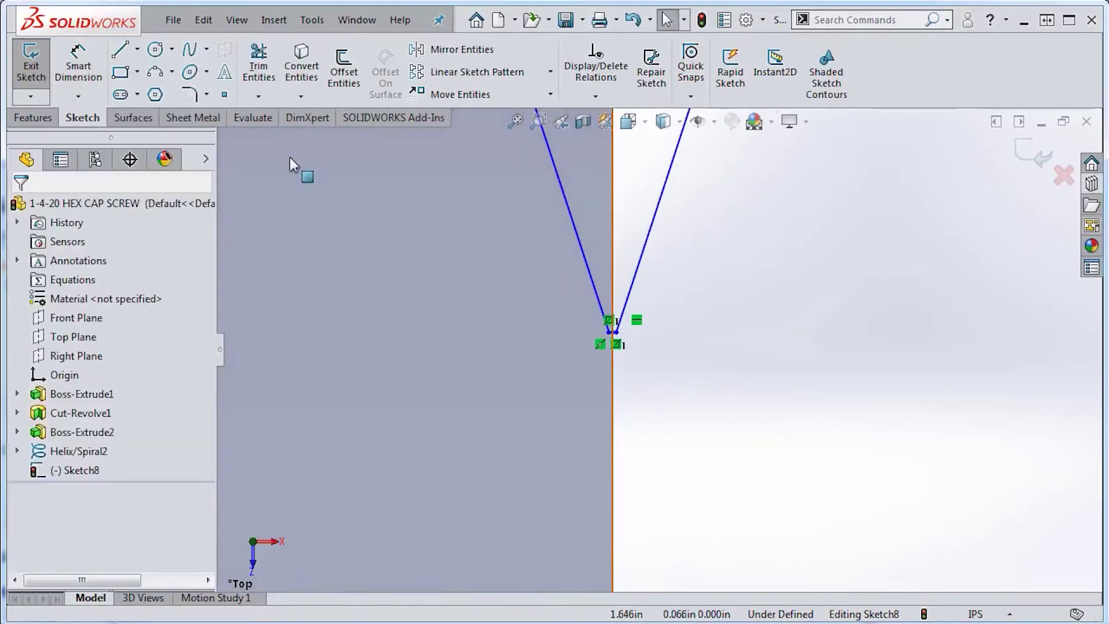
- Dimension the trapezoid's narrow bottom line between its two endpoints as 0.005 in
{"action": "left_click", "coordinate": [78, 64]}
{"action": "scroll", "coordinate": [630, 341], "scroll_direction": "down", "scroll_amount": 2}
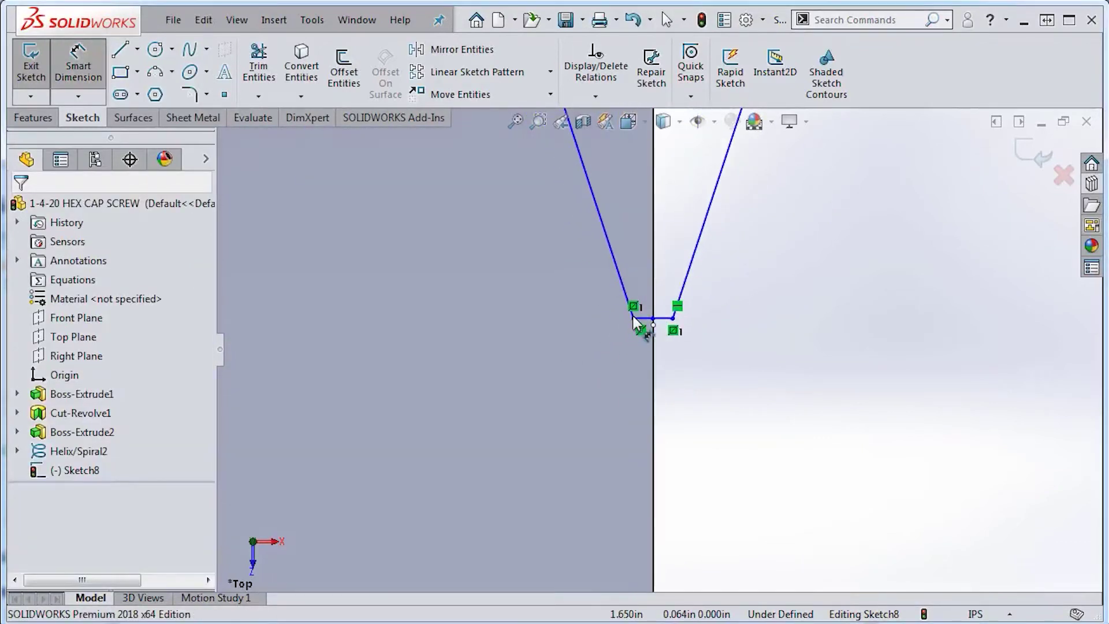
{"action": "left_click", "coordinate": [634, 319]}
{"action": "left_click", "coordinate": [673, 319]}
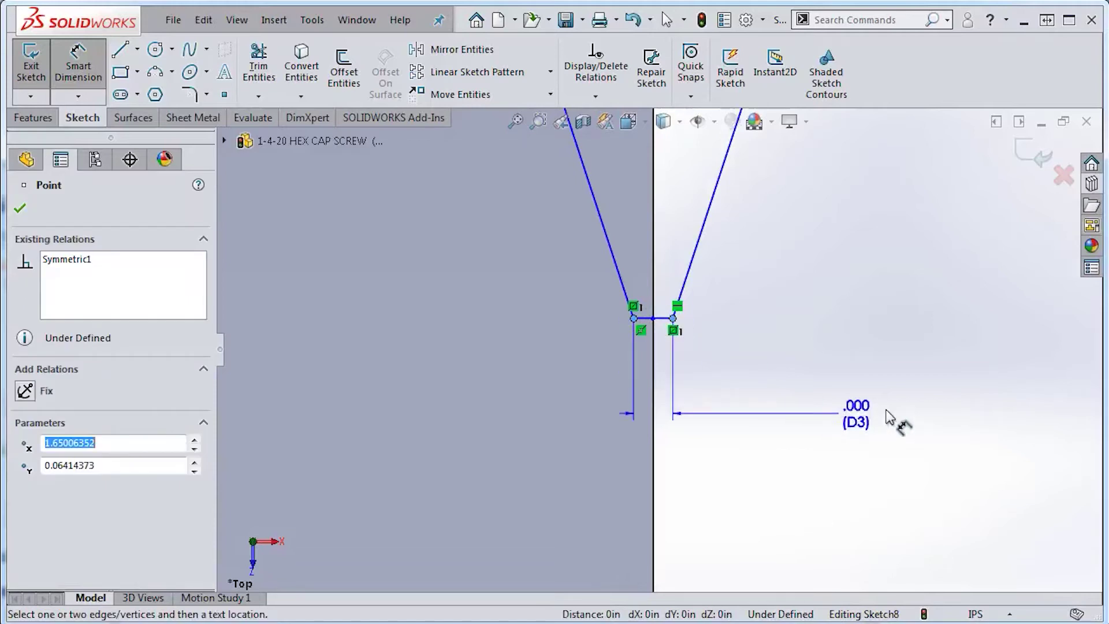
{"action": "left_click", "coordinate": [907, 431]}
{"action": "type", "text": ".005"}
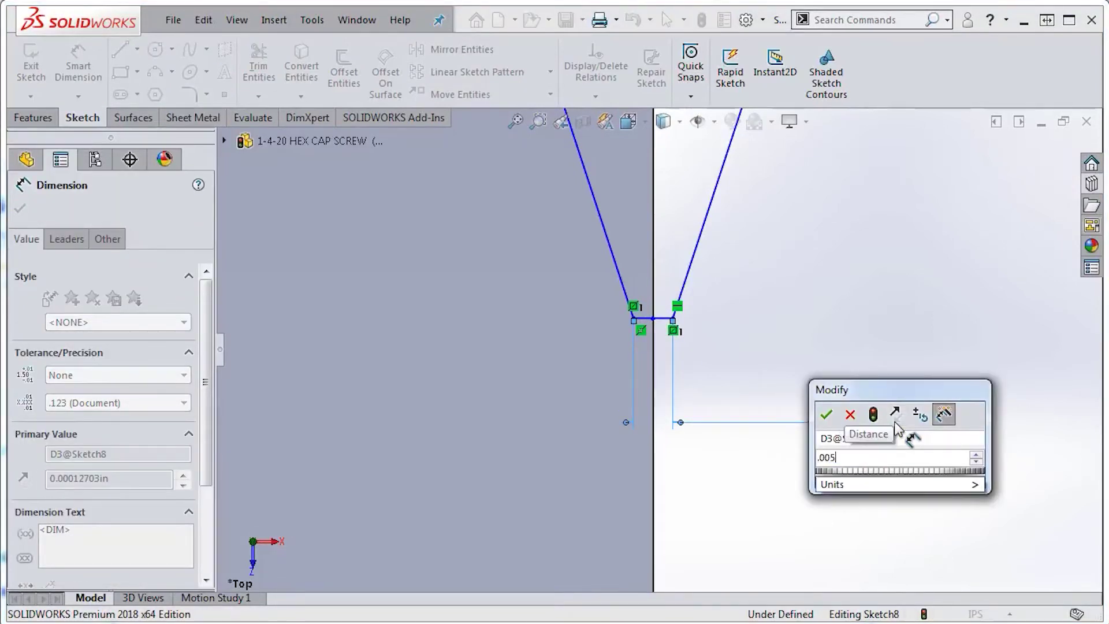
{"action": "key", "text": "Return"}
- Draw a short horizontal centerline from the midpoint of the trapezoid's head-side slanted line towards the bolt head
{"action": "scroll", "coordinate": [824, 391], "scroll_direction": "up", "scroll_amount": 6}
{"action": "scroll", "coordinate": [769, 411], "scroll_direction": "up", "scroll_amount": 8}
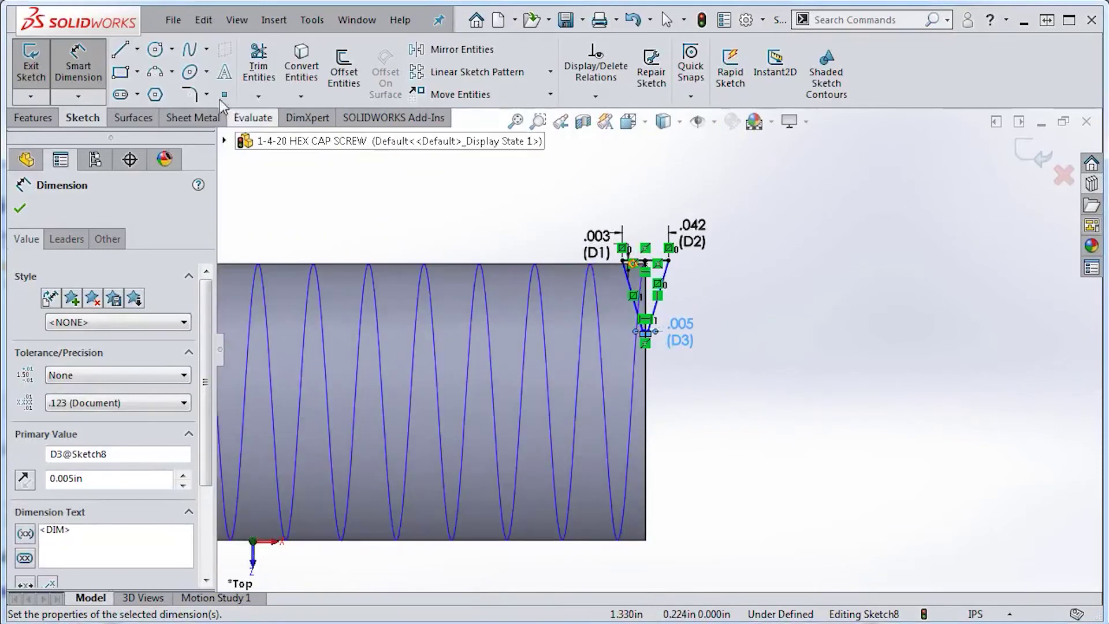
{"action": "left_click", "coordinate": [137, 49]}
{"action": "left_click", "coordinate": [167, 99]}
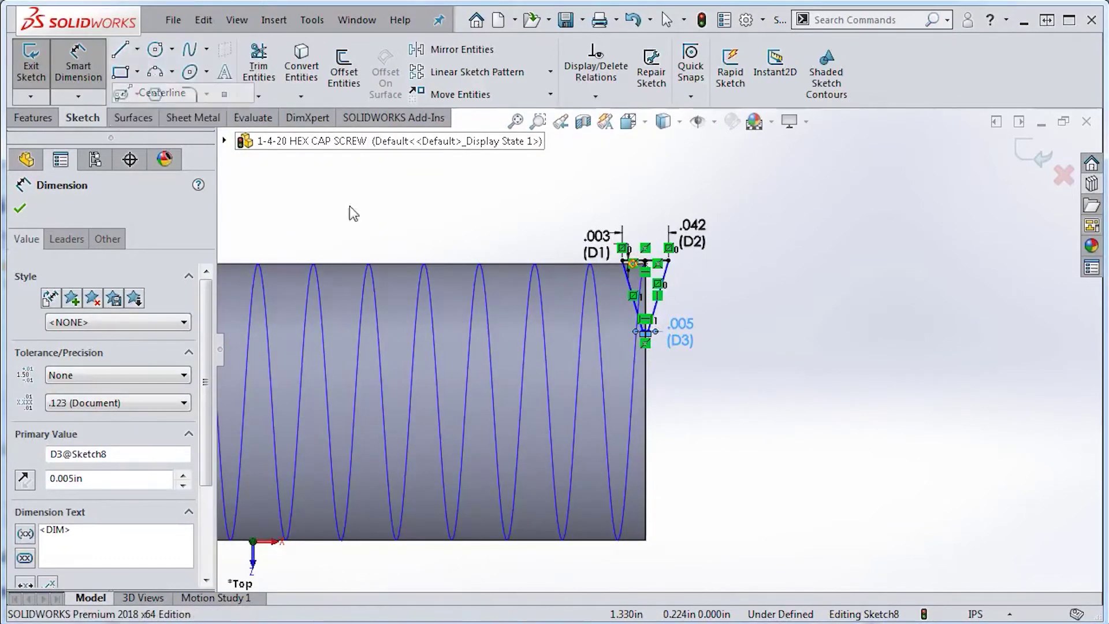
{"action": "scroll", "coordinate": [606, 300], "scroll_direction": "down", "scroll_amount": 6}
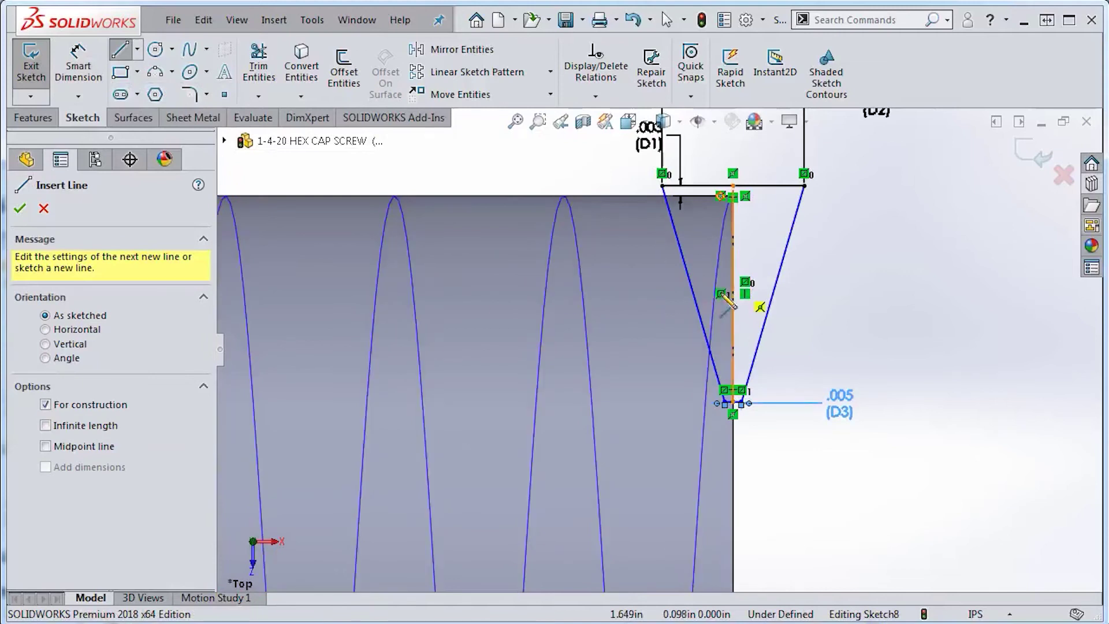
{"action": "left_click", "coordinate": [694, 293]}
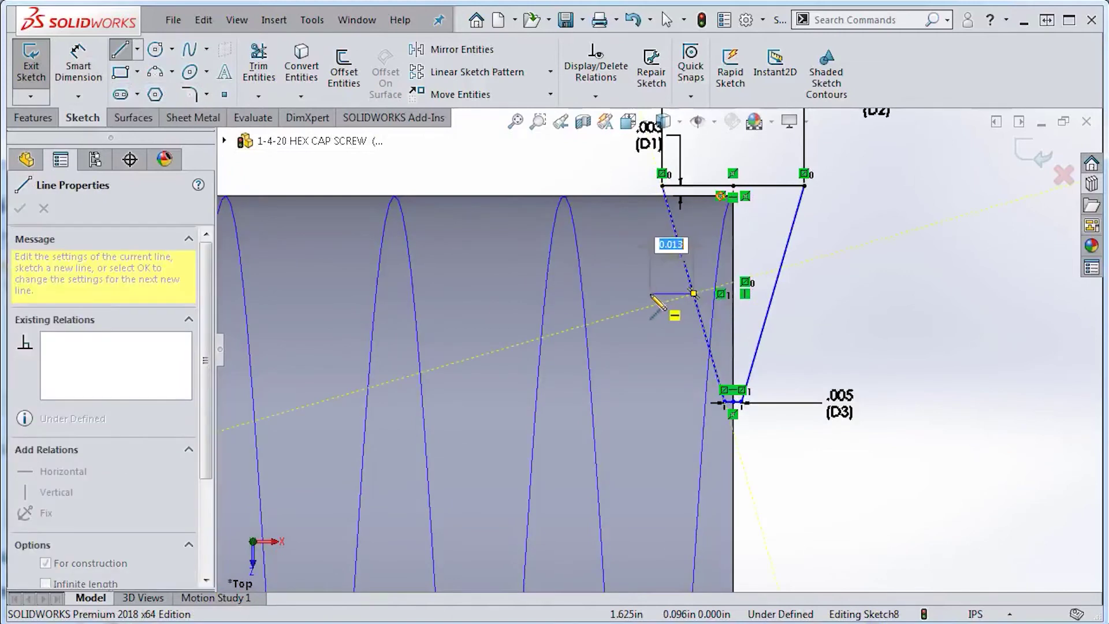
{"action": "left_click", "coordinate": [624, 293]}
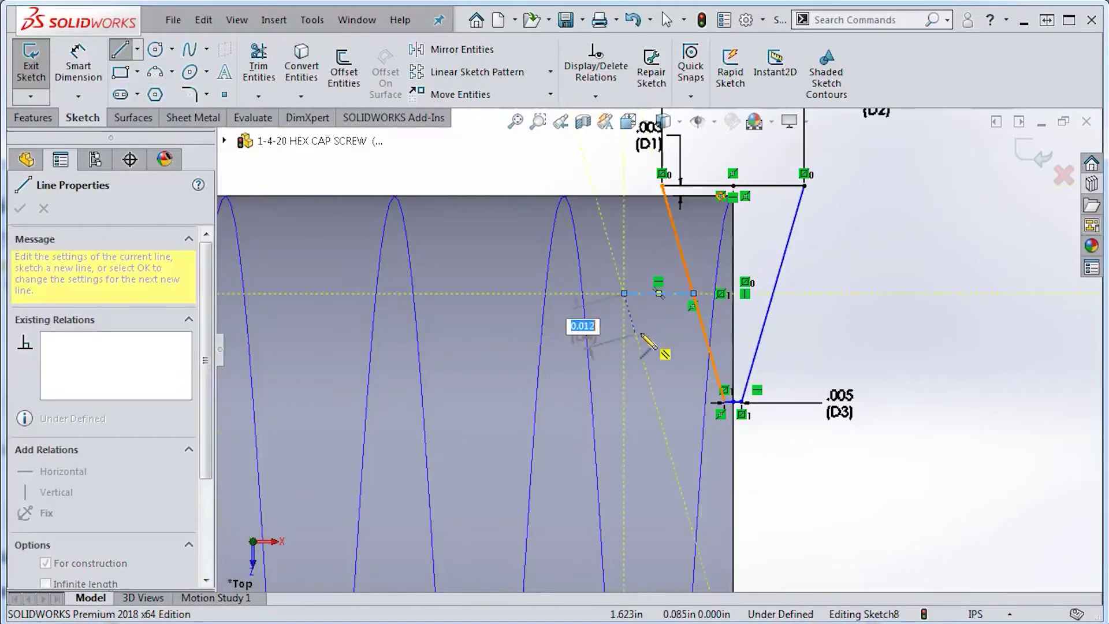
{"action": "key", "text": "Escape"}
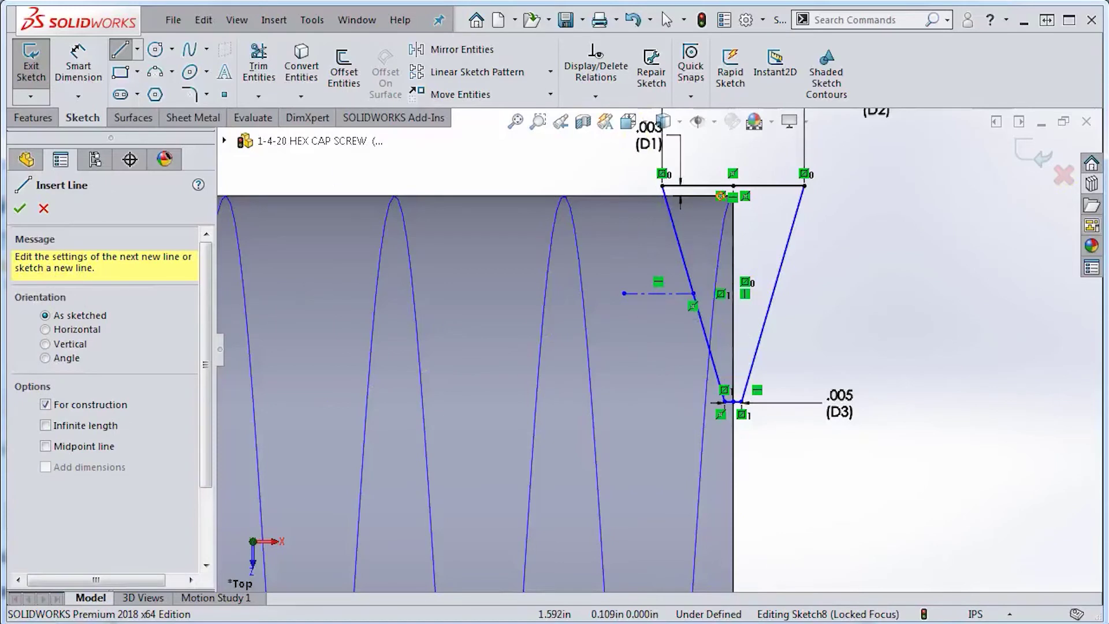
- Draw a horizontal centerline about 1.83 in long from the origin along the bolt axis, past the end of the shank
{"action": "scroll", "coordinate": [477, 344], "scroll_direction": "up", "scroll_amount": 5}
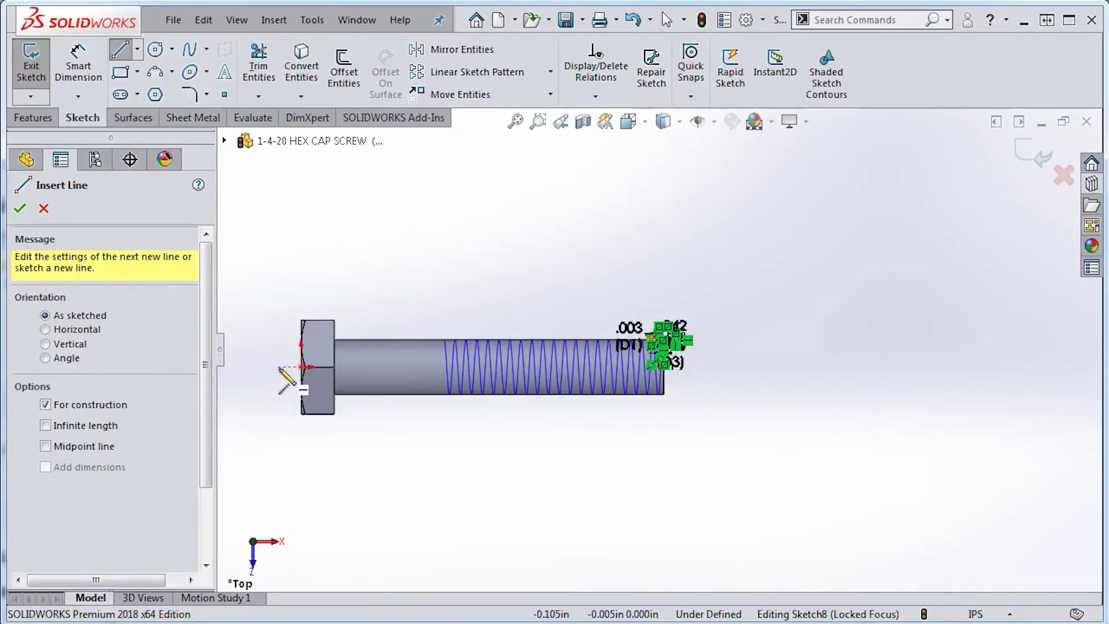
{"action": "left_click", "coordinate": [301, 367]}
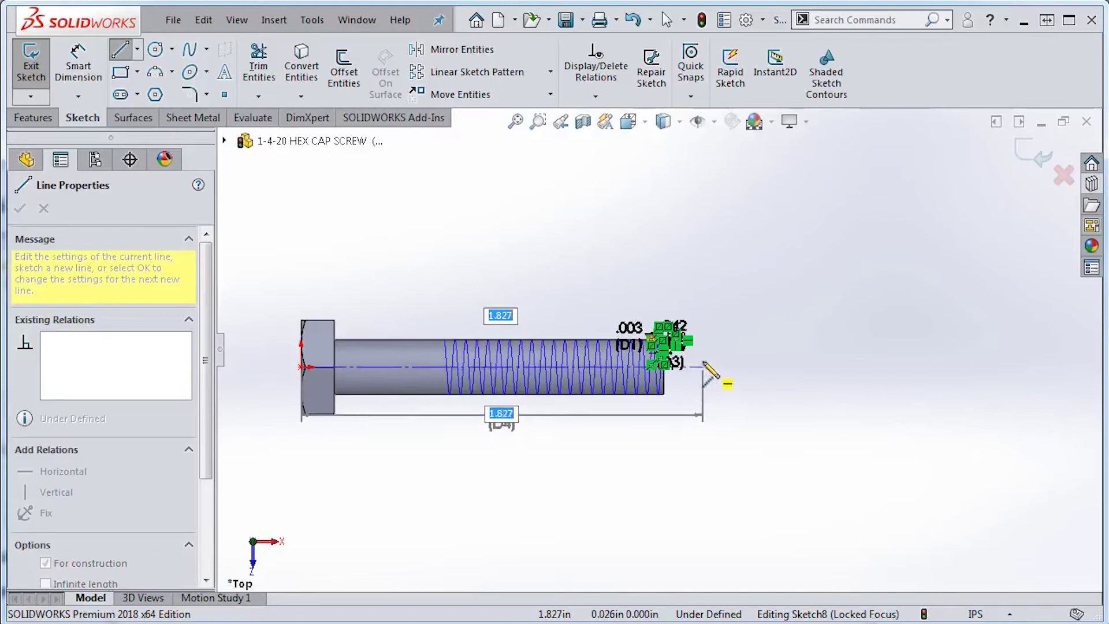
{"action": "double_click", "coordinate": [706, 368]}
- Add a 0.2127 in diameter dimension from the slanted line's midpoint across the bolt-axis centerline
{"action": "scroll", "coordinate": [670, 346], "scroll_direction": "up", "scroll_amount": 10}
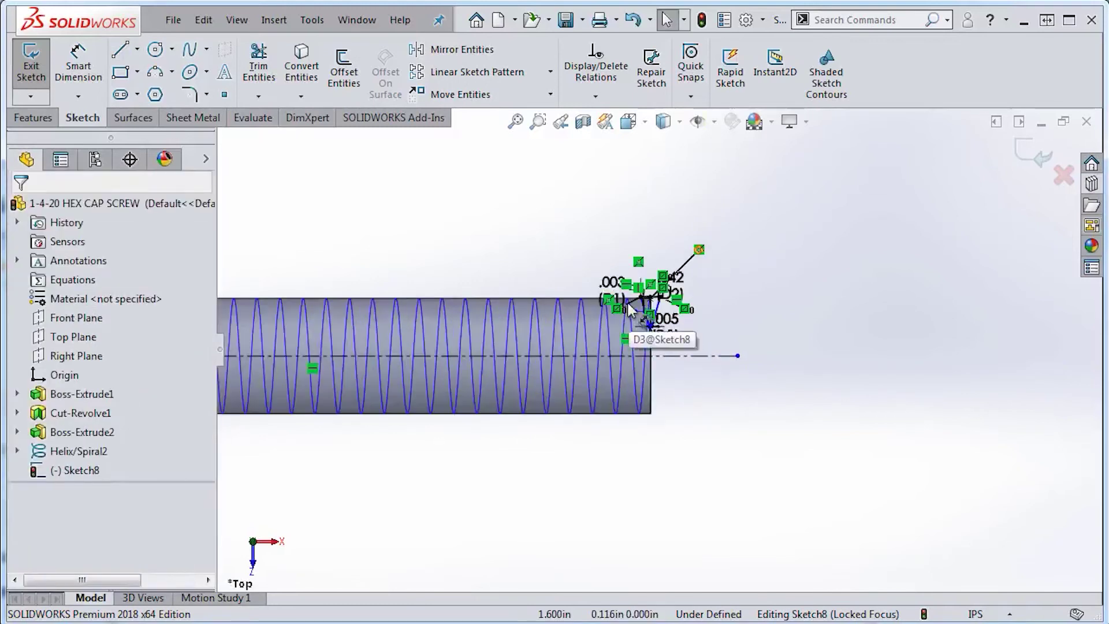
{"action": "left_click", "coordinate": [78, 63]}
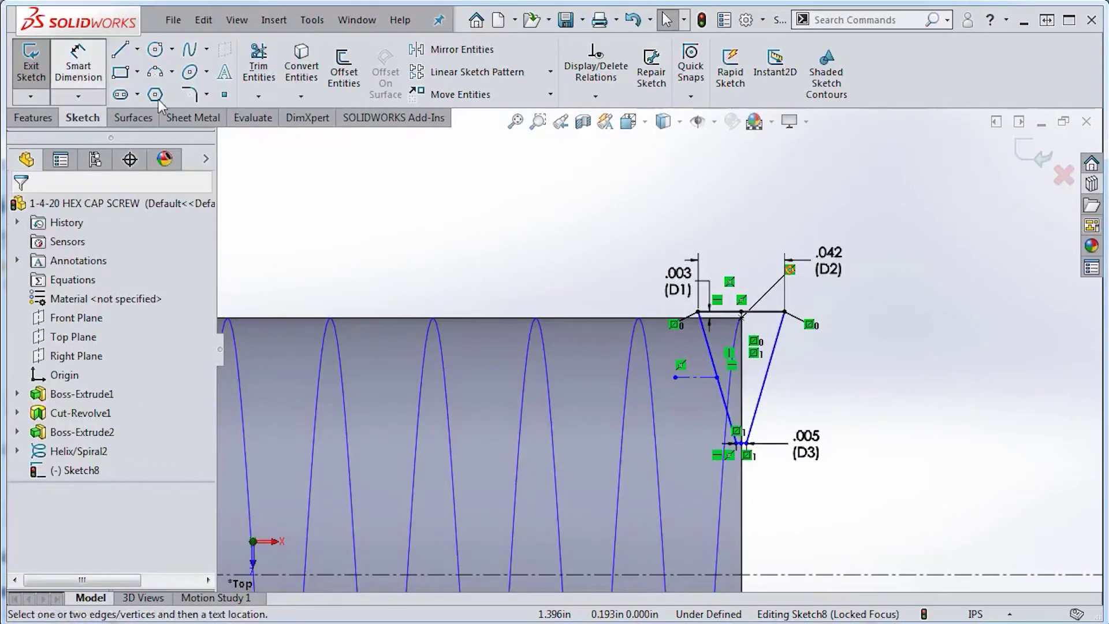
{"action": "left_click", "coordinate": [717, 377]}
{"action": "scroll", "coordinate": [844, 505], "scroll_direction": "down", "scroll_amount": 2}
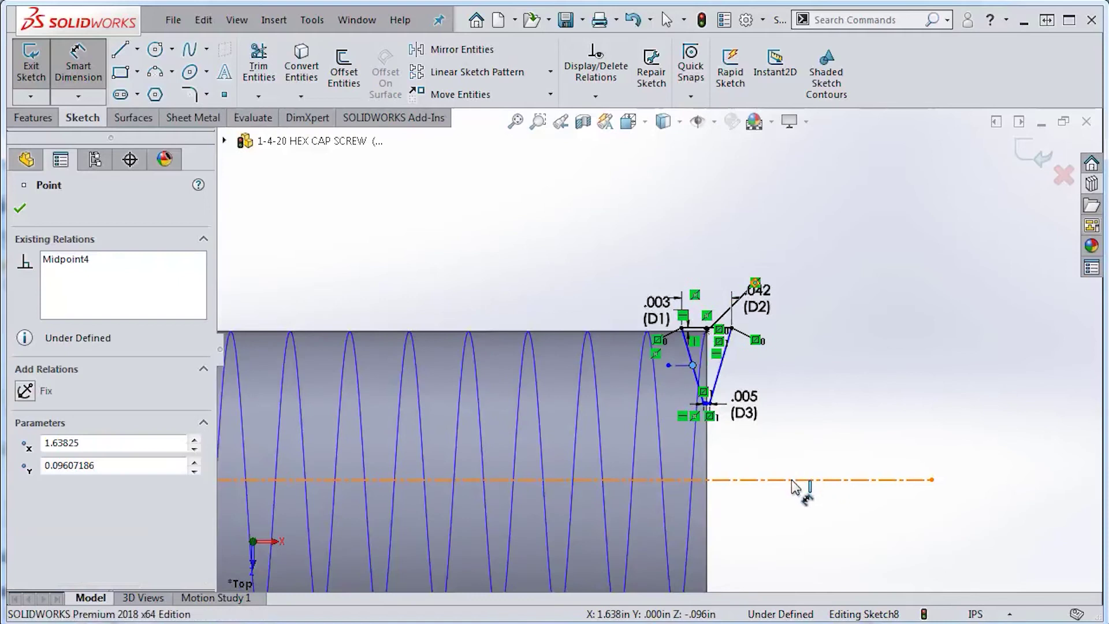
{"action": "left_click", "coordinate": [800, 480]}
{"action": "left_click", "coordinate": [803, 543]}
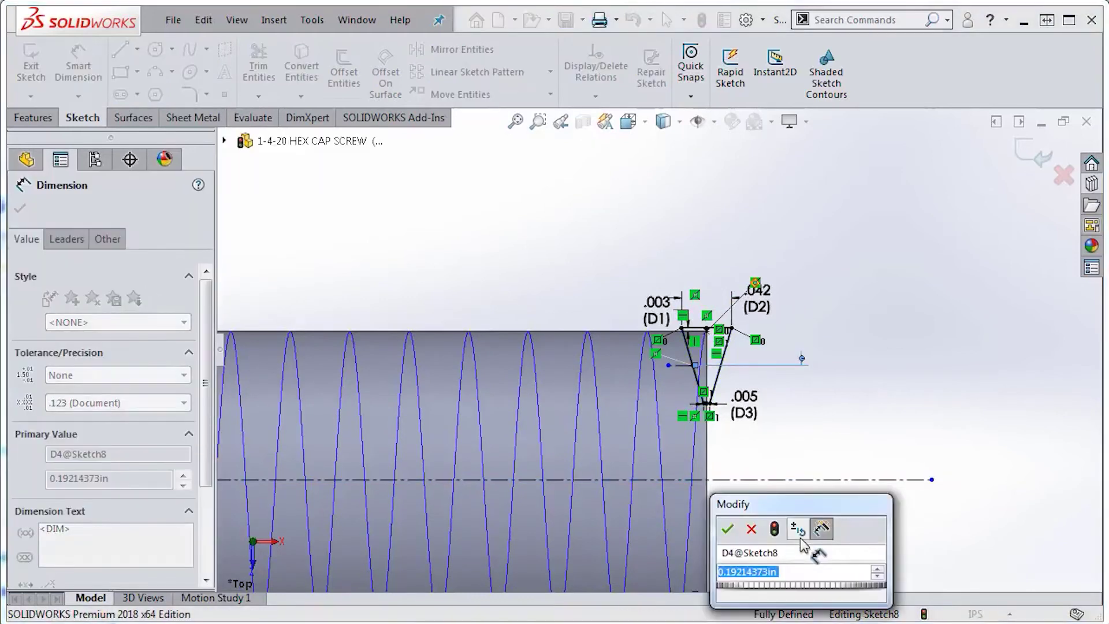
{"action": "type", "text": "."}
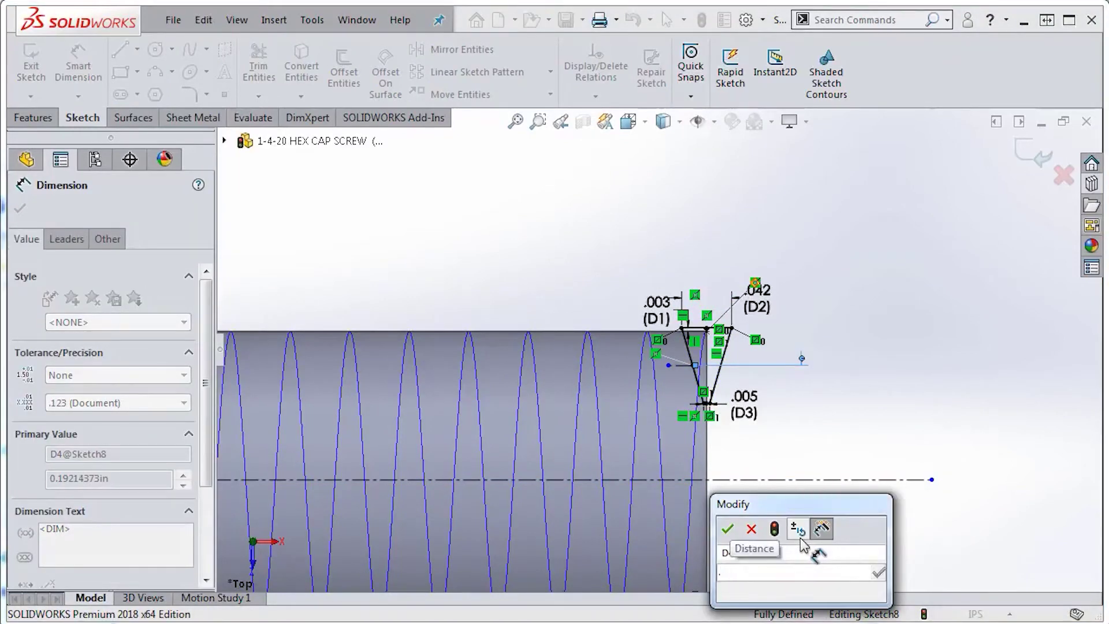
{"action": "type", "text": "192"}
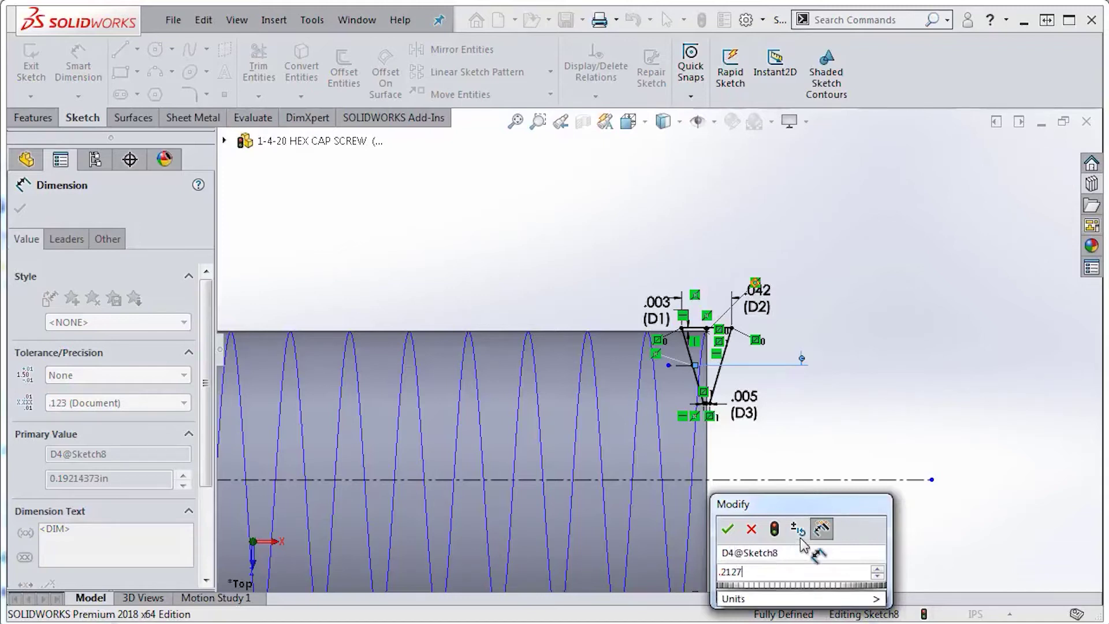
{"action": "key", "text": "Return"}
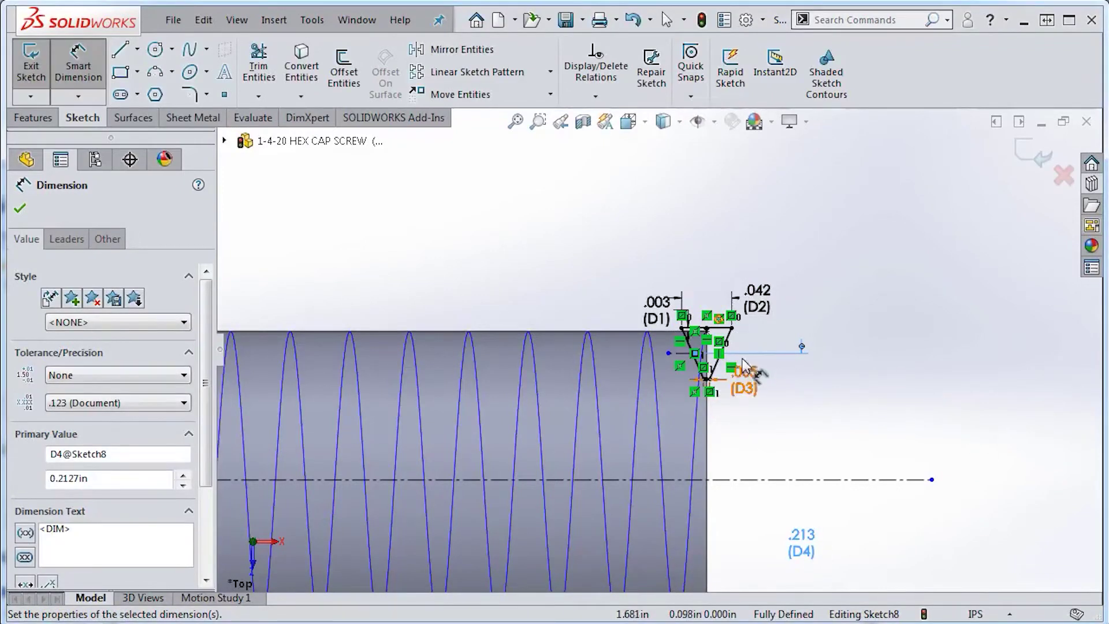
- Reposition the 0.213 in dimension beside the end of the shank, between its extension lines, and finish the thread profile sketch
{"action": "scroll", "coordinate": [710, 488], "scroll_direction": "up", "scroll_amount": 3}
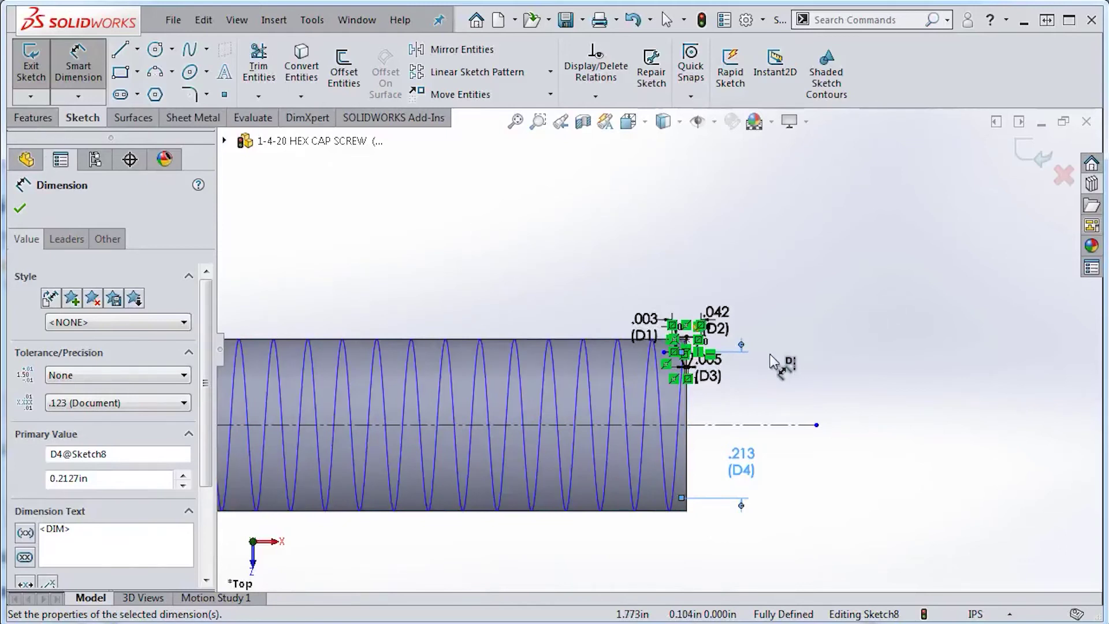
{"action": "left_click_drag", "start_coordinate": [742, 474], "coordinate": [769, 390]}
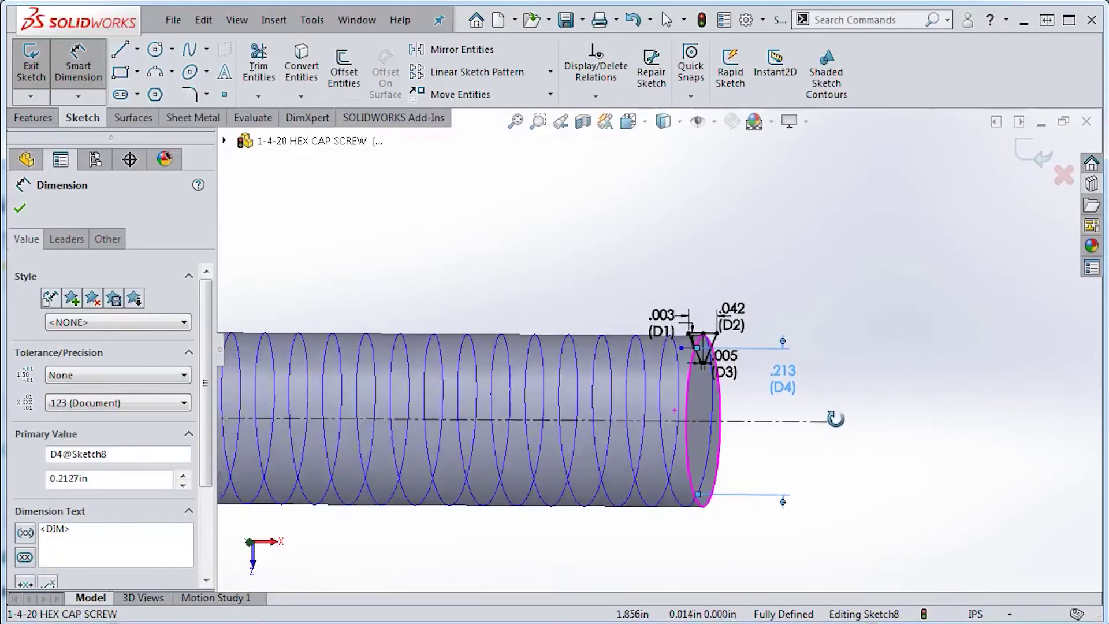
{"action": "left_click", "coordinate": [1034, 153]}
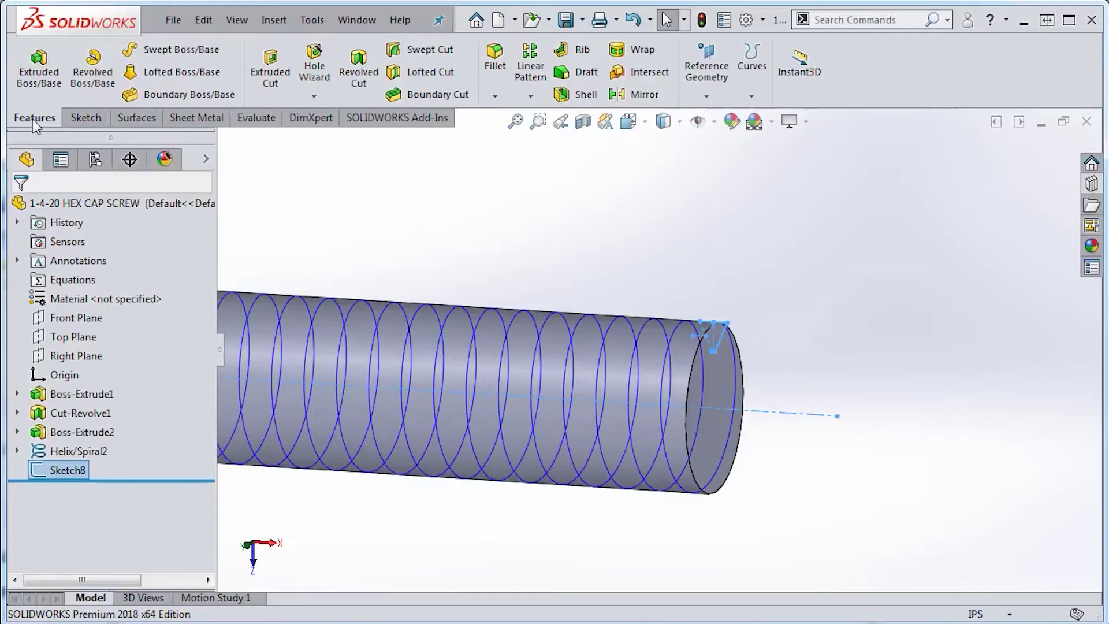
- Create a Swept Cut using the trapezoid sketch as the profile and Helix/Spiral2 as the path
{"action": "left_click", "coordinate": [427, 51]}
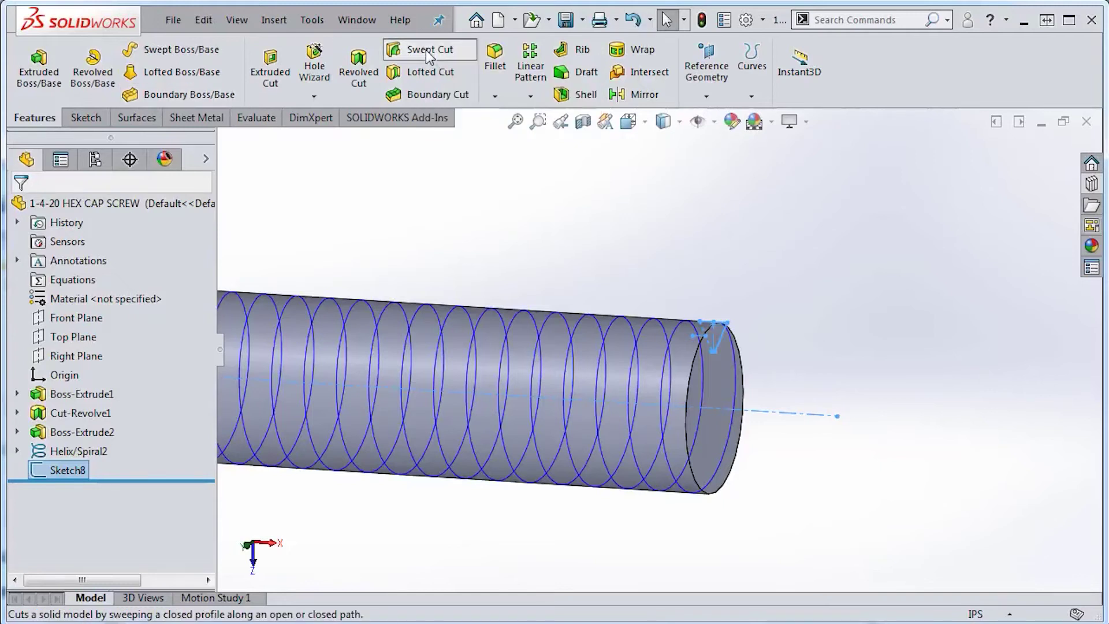
{"action": "left_click", "coordinate": [92, 315]}
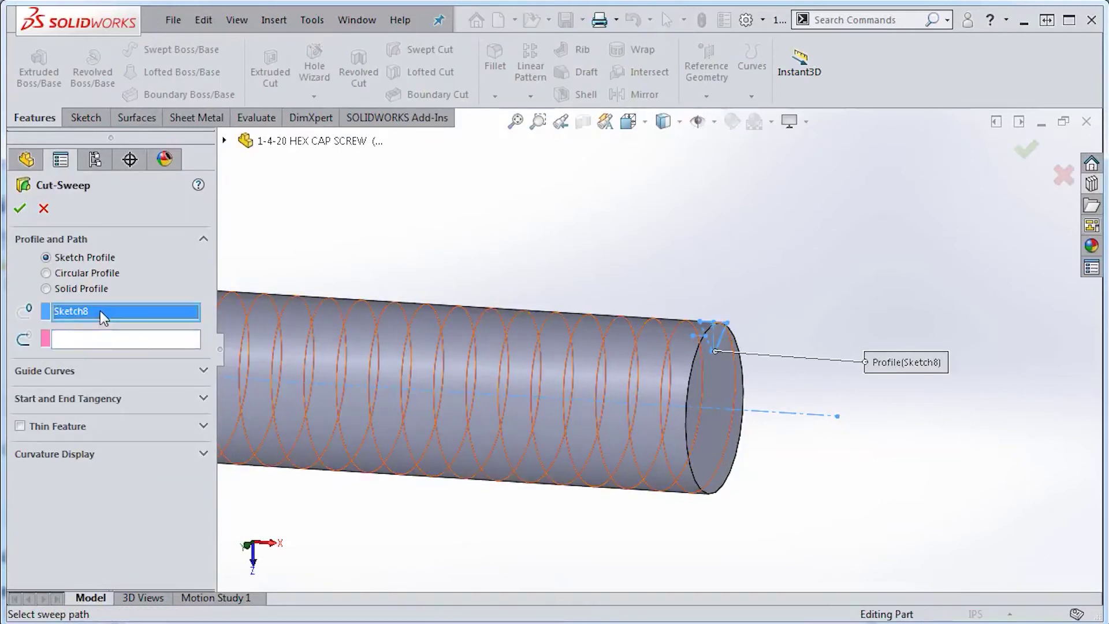
{"action": "left_click", "coordinate": [93, 338]}
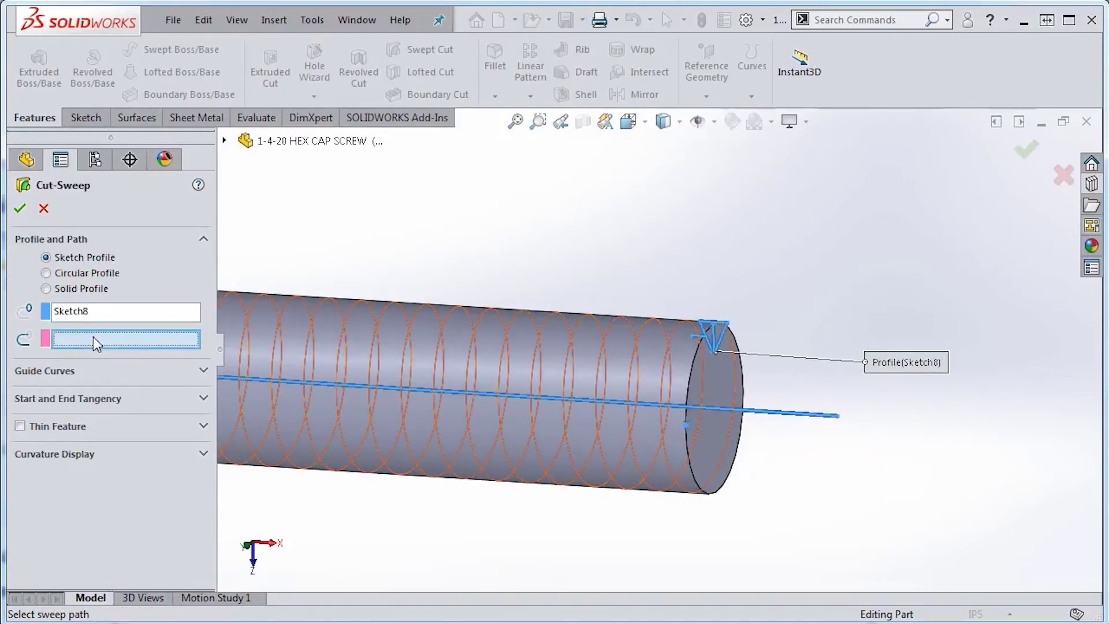
{"action": "left_click", "coordinate": [714, 396]}
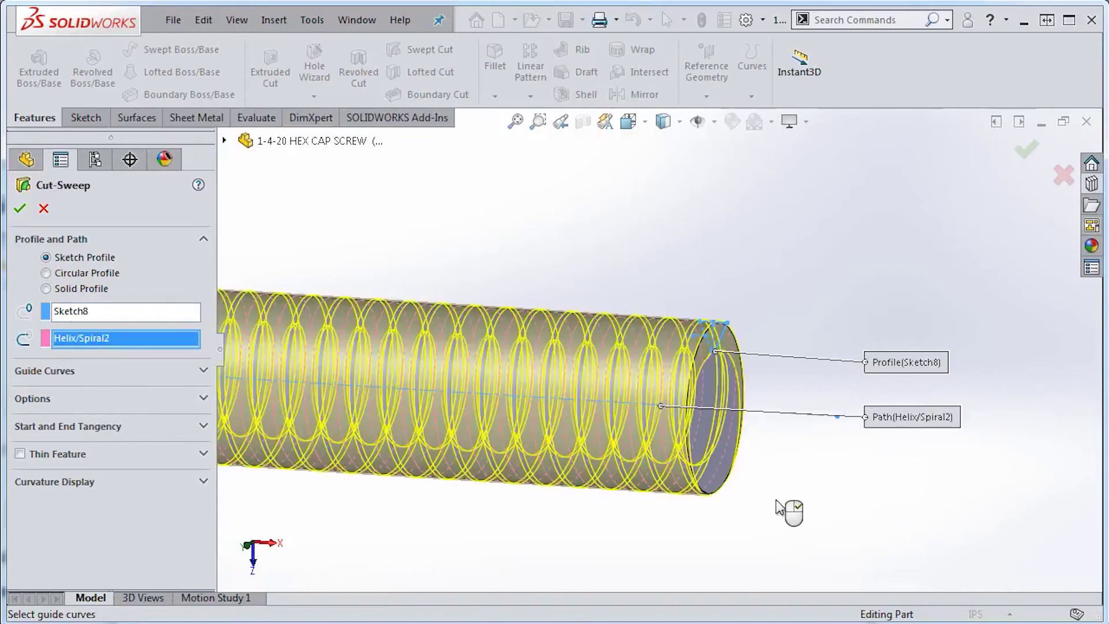
{"action": "scroll", "coordinate": [565, 540], "scroll_direction": "down", "scroll_amount": 5}
{"action": "scroll", "coordinate": [530, 495], "scroll_direction": "up", "scroll_amount": 6}
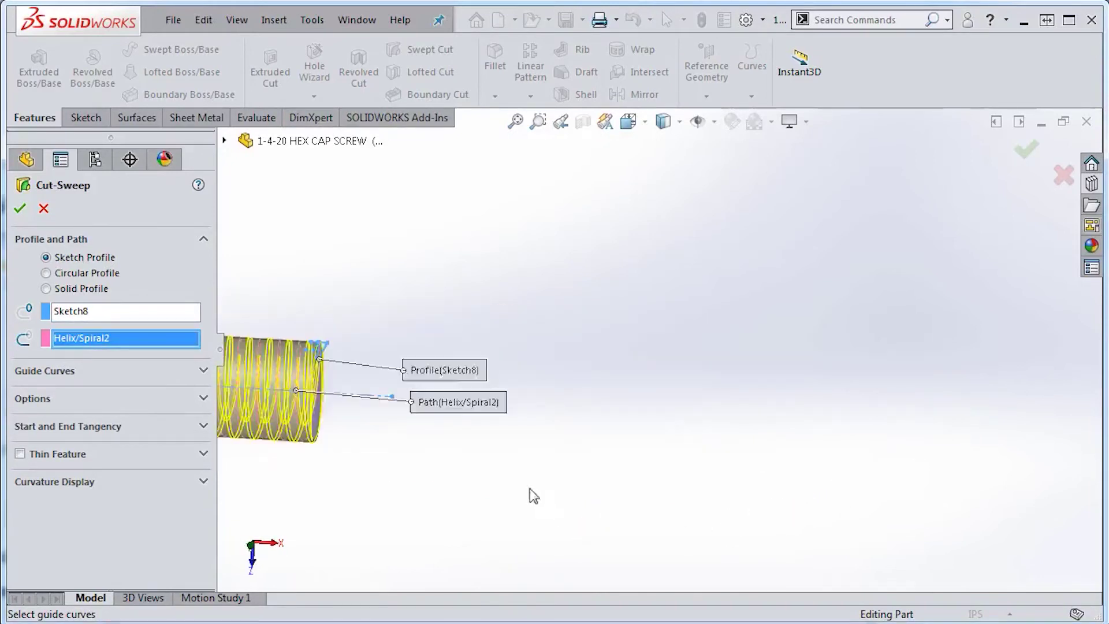
{"action": "scroll", "coordinate": [679, 304], "scroll_direction": "down", "scroll_amount": 6}
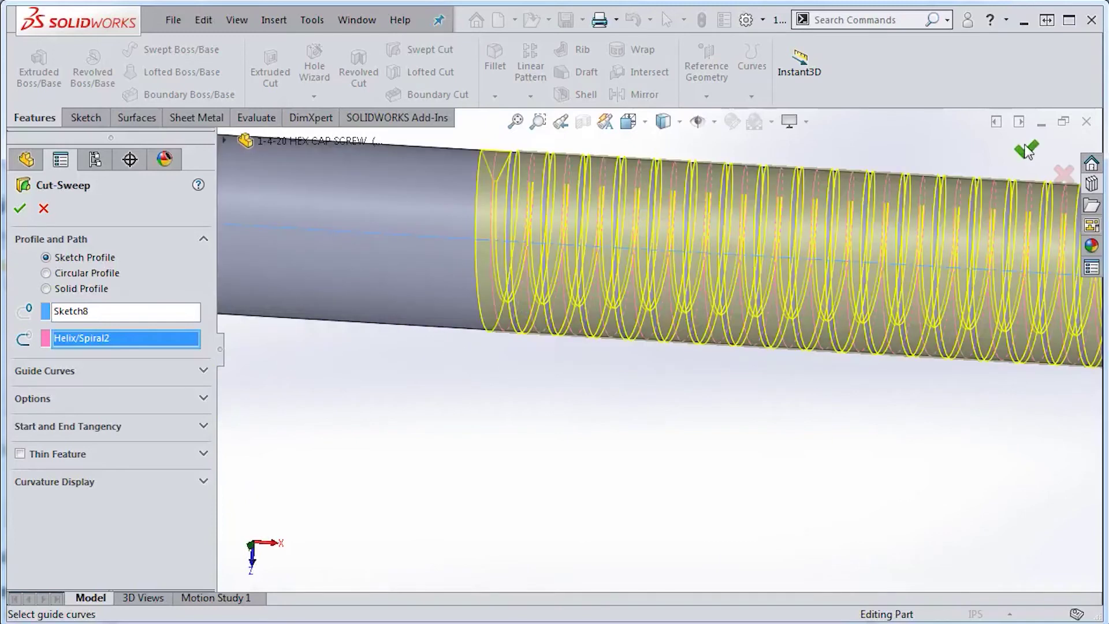
{"action": "scroll", "coordinate": [798, 416], "scroll_direction": "up", "scroll_amount": 5}
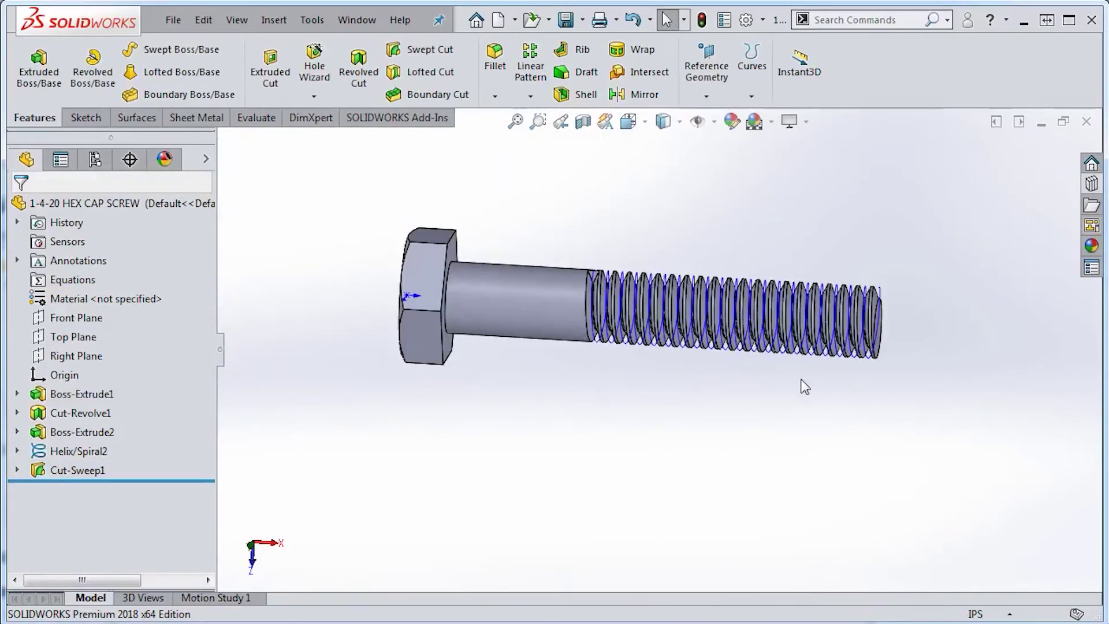
- Examine the cut threads up close at the free end of the shank, including the crests and the helix overhang
{"action": "scroll", "coordinate": [866, 315], "scroll_direction": "down", "scroll_amount": 3}
{"action": "scroll", "coordinate": [861, 335], "scroll_direction": "down", "scroll_amount": 3}
{"action": "middle_click_drag", "start_coordinate": [842, 366], "coordinate": [849, 359]}
{"action": "scroll", "coordinate": [840, 331], "scroll_direction": "up", "scroll_amount": 10}
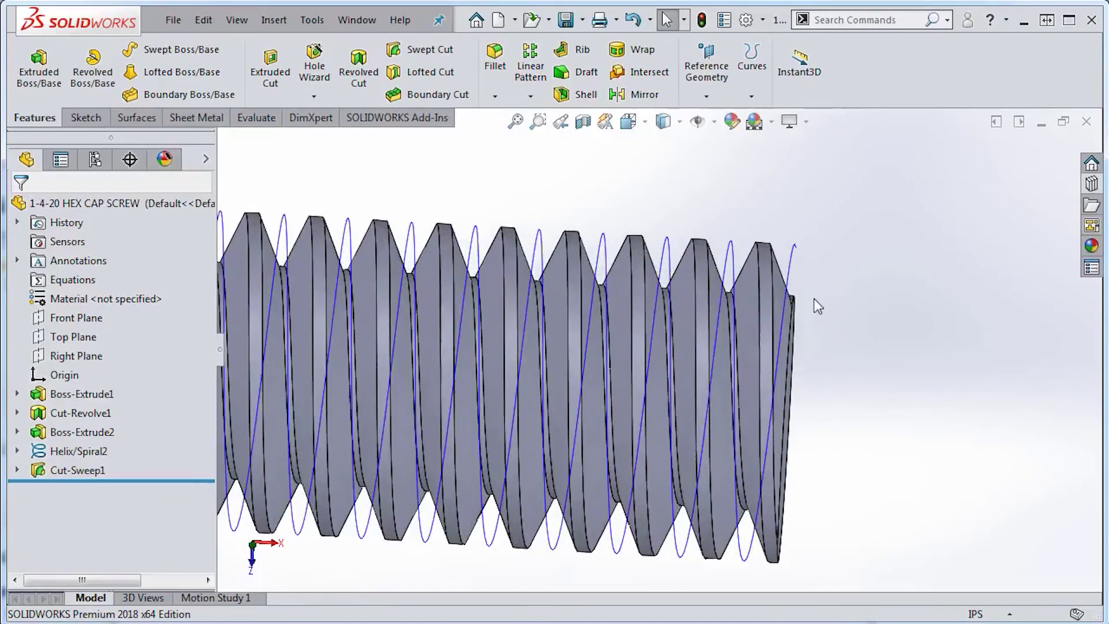
{"action": "scroll", "coordinate": [741, 255], "scroll_direction": "up", "scroll_amount": 3}
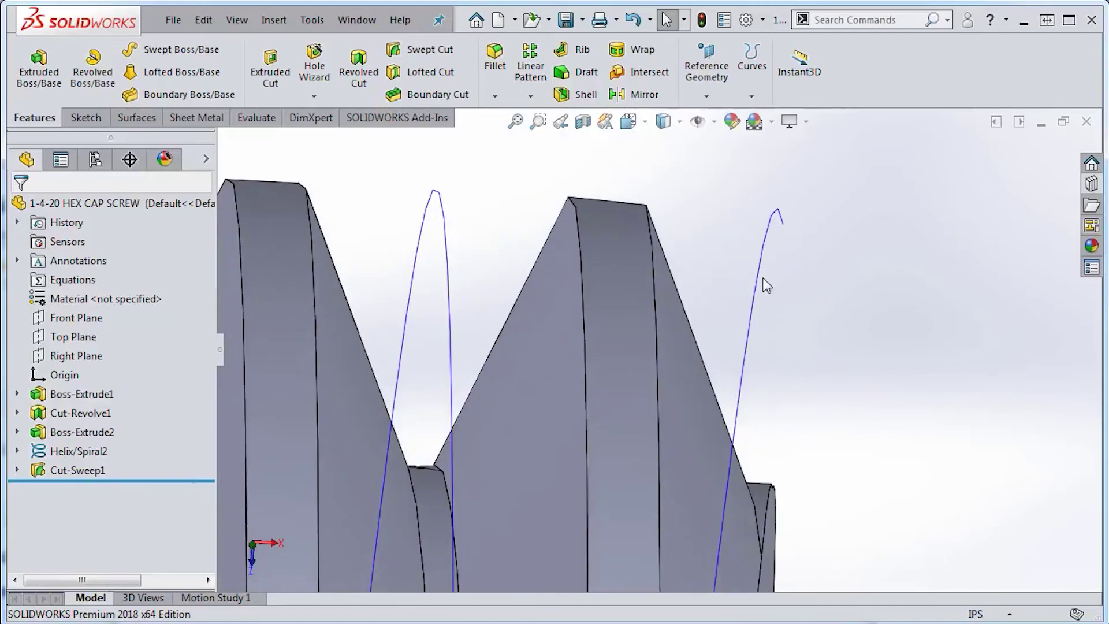
{"action": "middle_click_drag", "start_coordinate": [763, 284], "coordinate": [795, 252]}
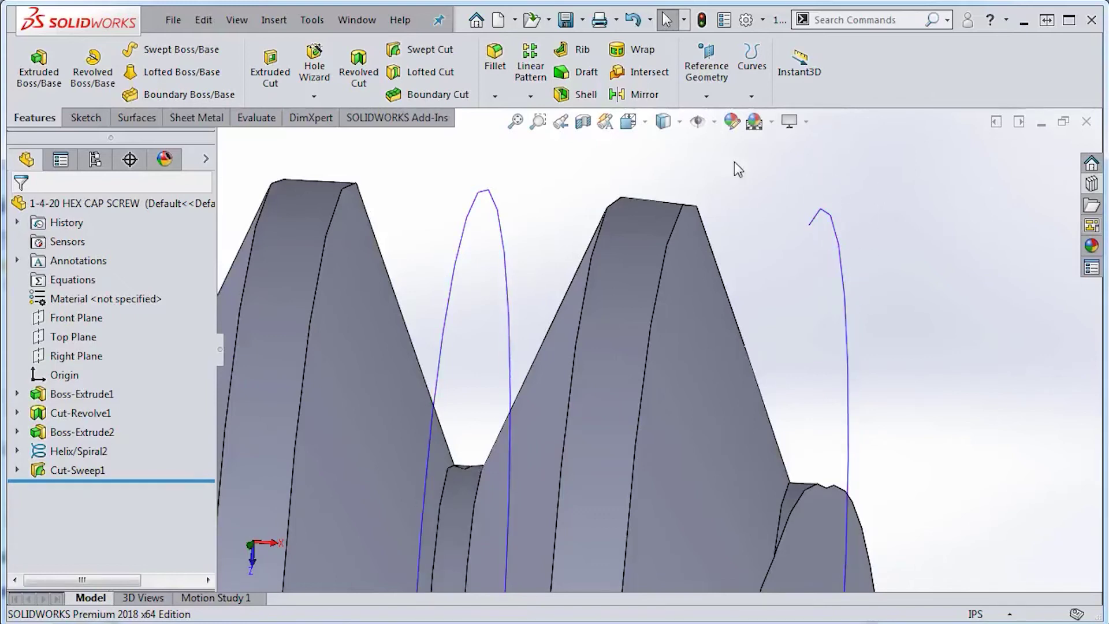
{"action": "scroll", "coordinate": [869, 263], "scroll_direction": "up", "scroll_amount": 5}
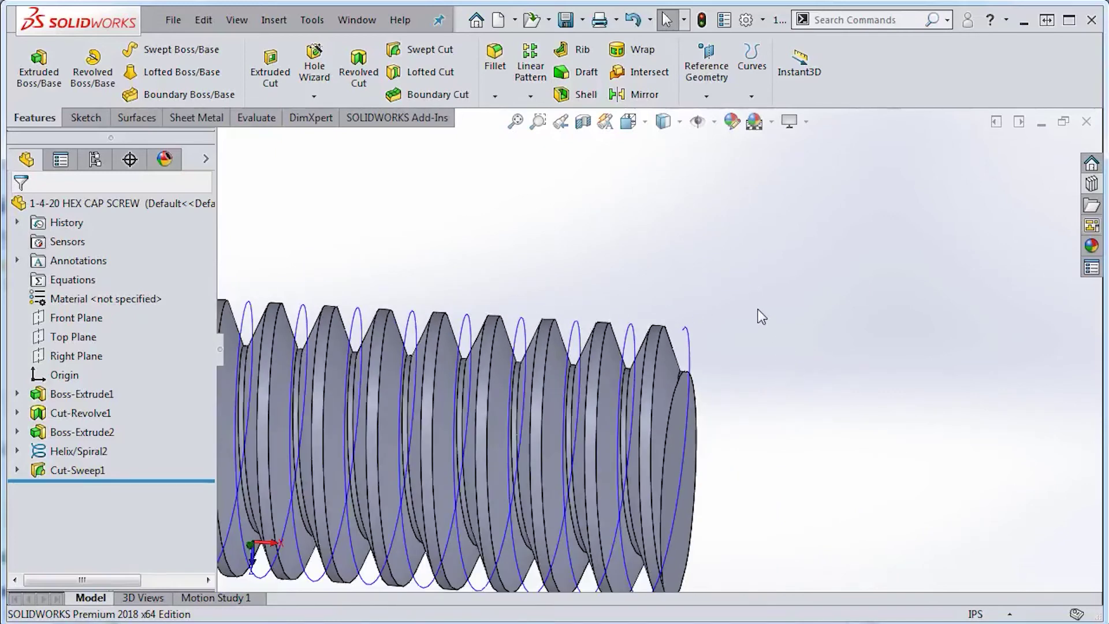
- Start a sketch on the Front Plane and draw a horizontal centerline from the origin to just past the threaded end
{"action": "key", "text": "ctrl+1"}
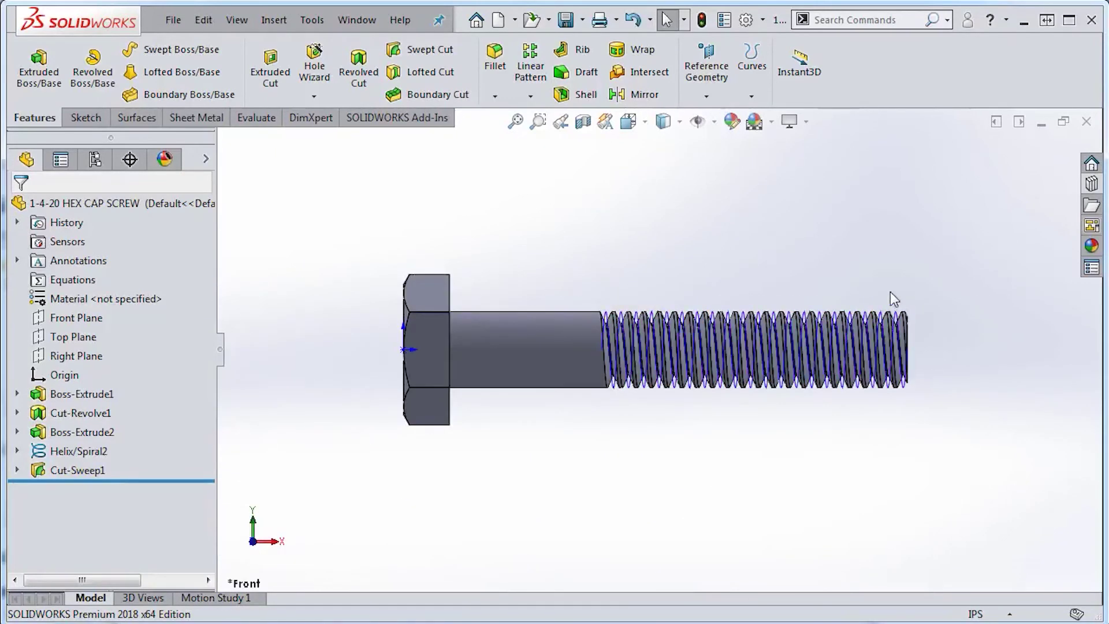
{"action": "left_click", "coordinate": [80, 324]}
{"action": "left_click", "coordinate": [93, 298]}
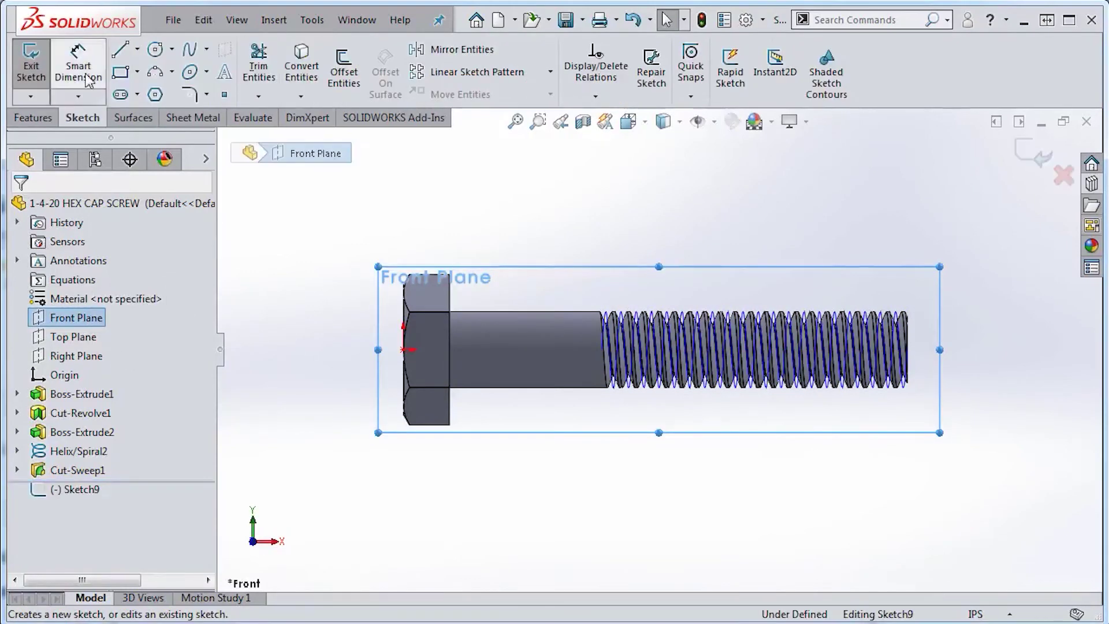
{"action": "left_click", "coordinate": [137, 50]}
{"action": "left_click", "coordinate": [165, 92]}
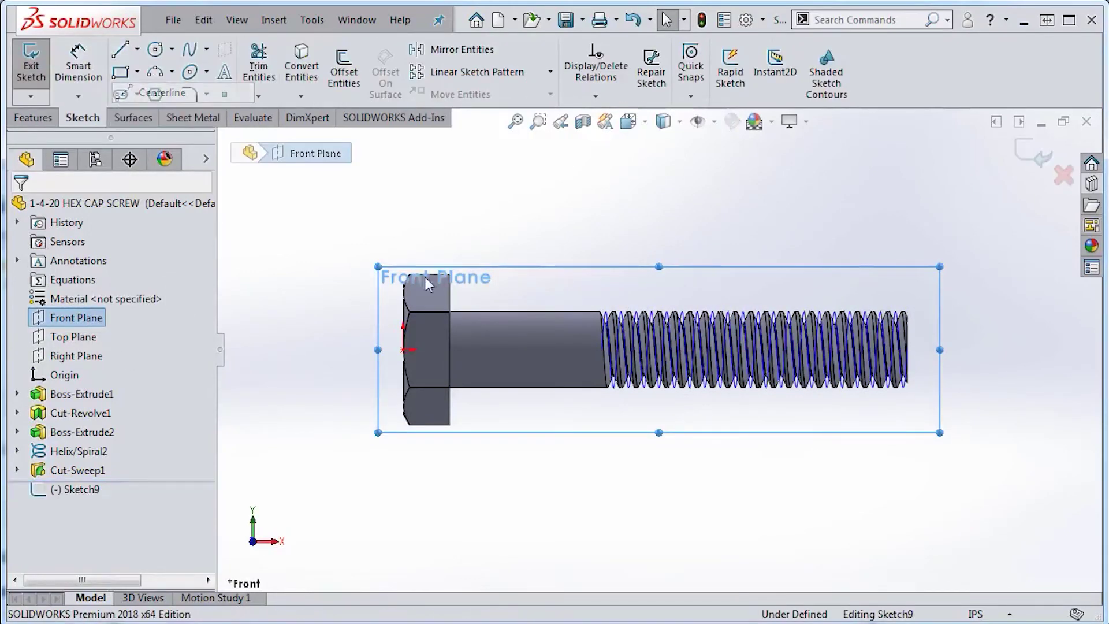
{"action": "left_click", "coordinate": [403, 350]}
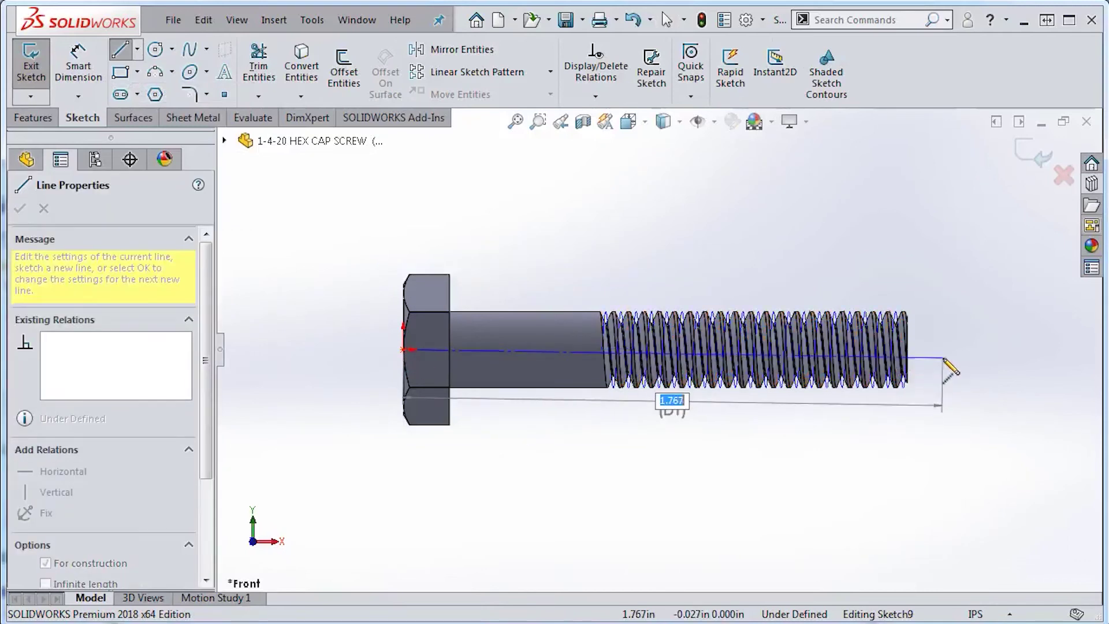
{"action": "left_click", "coordinate": [918, 350]}
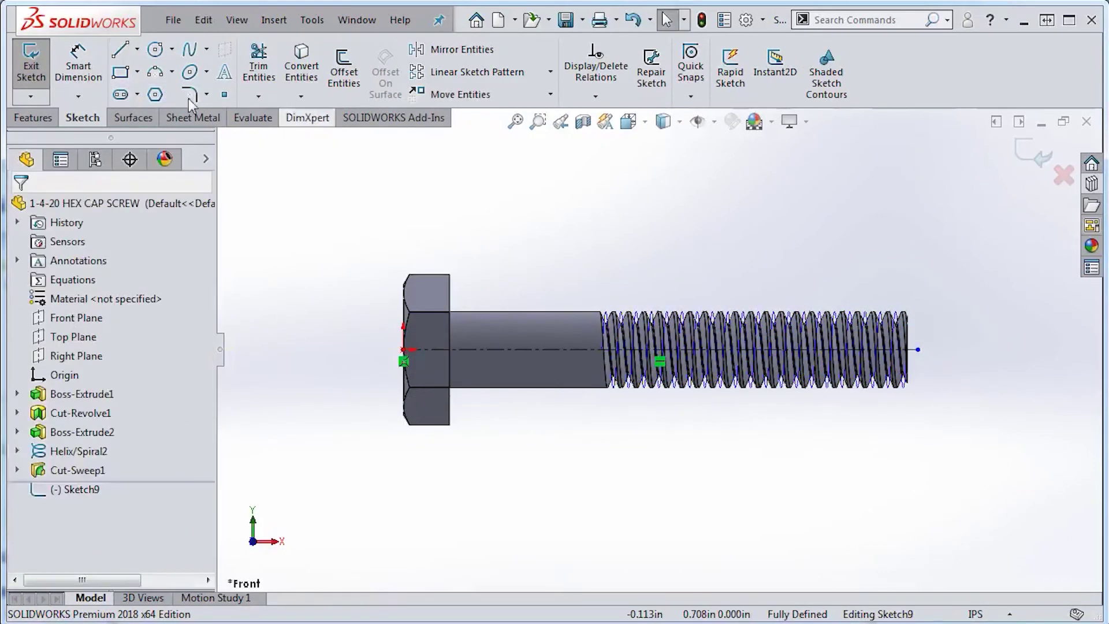
- Sketch a closed right triangle from the last thread crest, about 0.028 in horizontally and 0.036 in vertically, overhanging the shank end
{"action": "scroll", "coordinate": [919, 306], "scroll_direction": "down", "scroll_amount": 10}
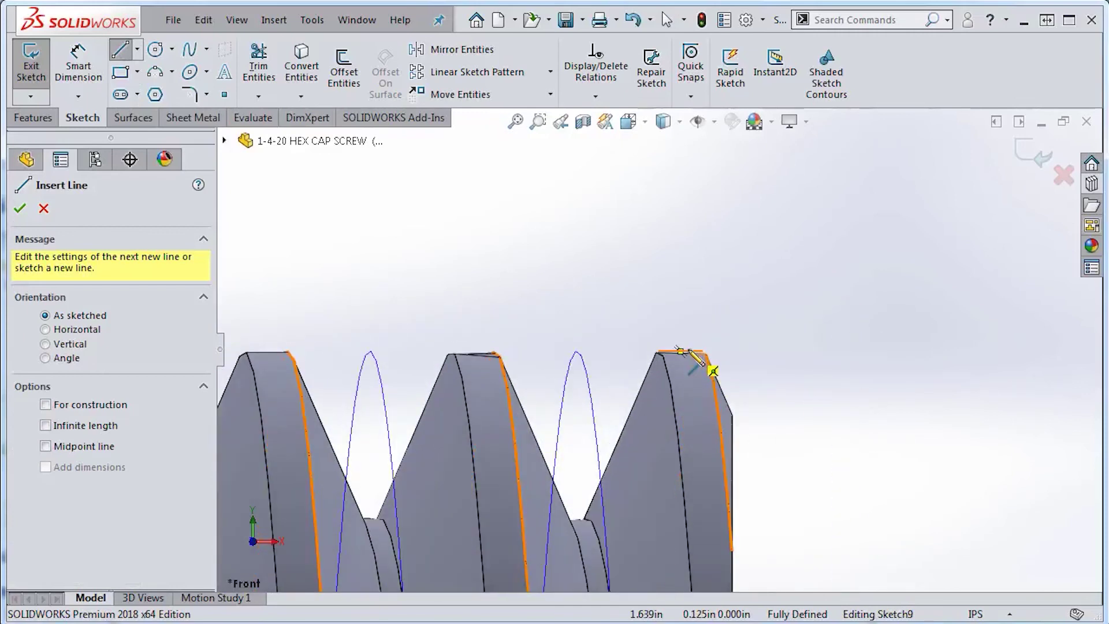
{"action": "left_click", "coordinate": [681, 351]}
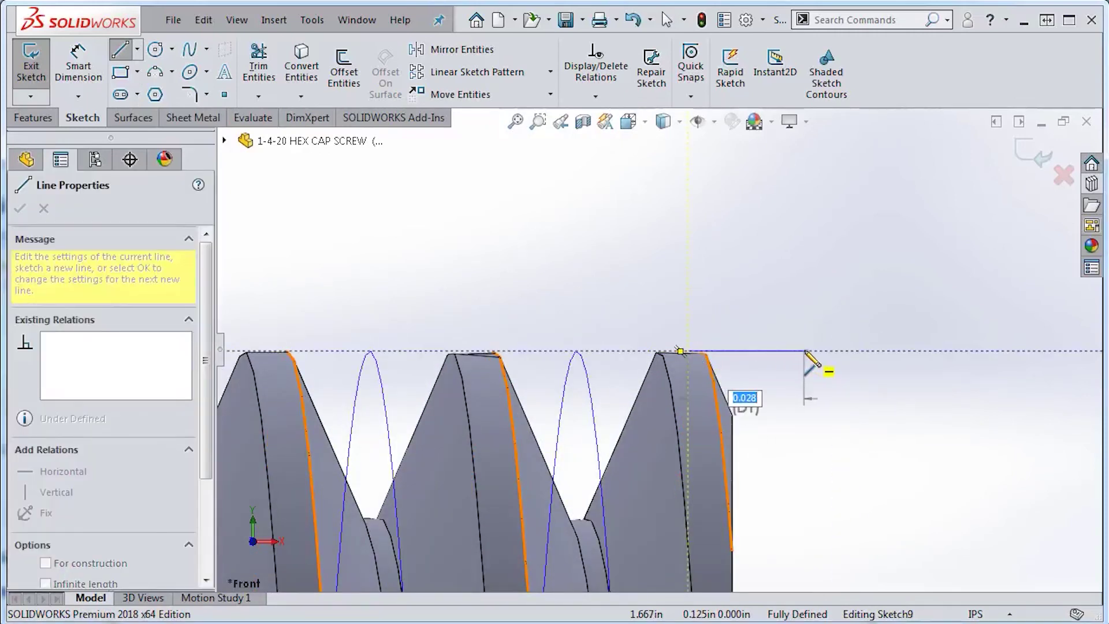
{"action": "left_click", "coordinate": [805, 350]}
{"action": "left_click", "coordinate": [804, 500]}
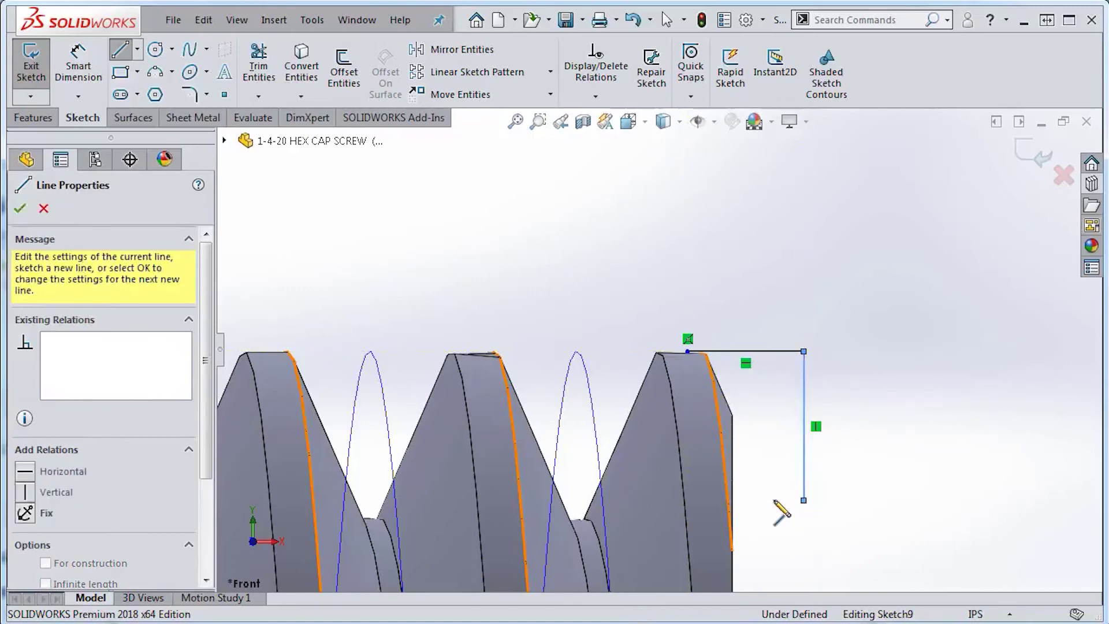
{"action": "left_click", "coordinate": [688, 351]}
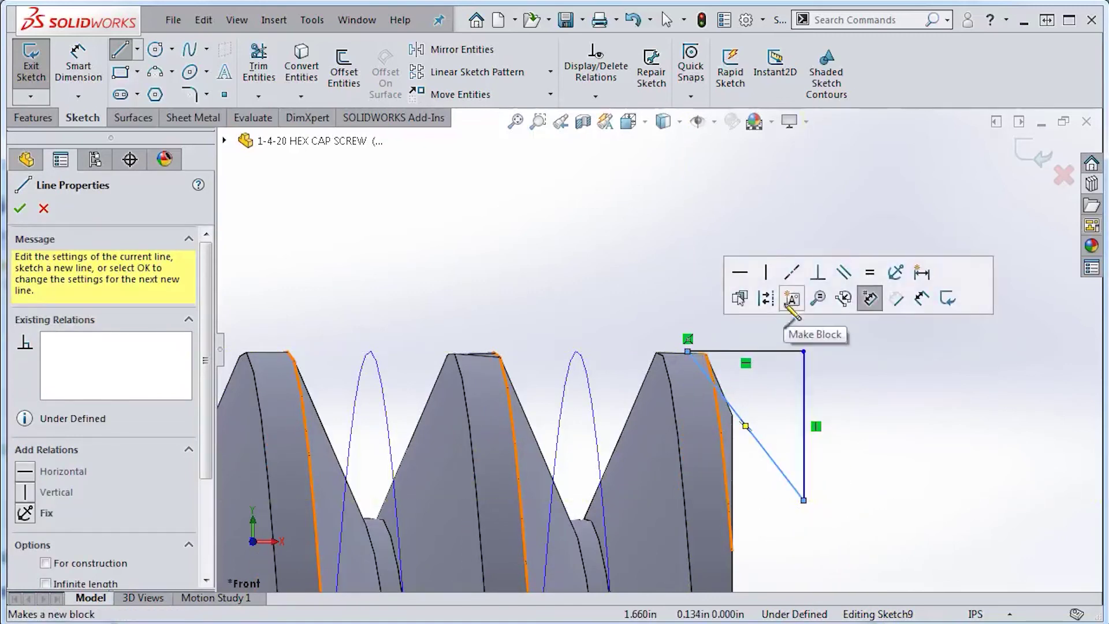
{"action": "key", "text": "Escape"}
- Make the triangle's horizontal and vertical lines equal in length
{"action": "scroll", "coordinate": [773, 400], "scroll_direction": "up", "scroll_amount": 3}
{"action": "left_click", "coordinate": [729, 375]}
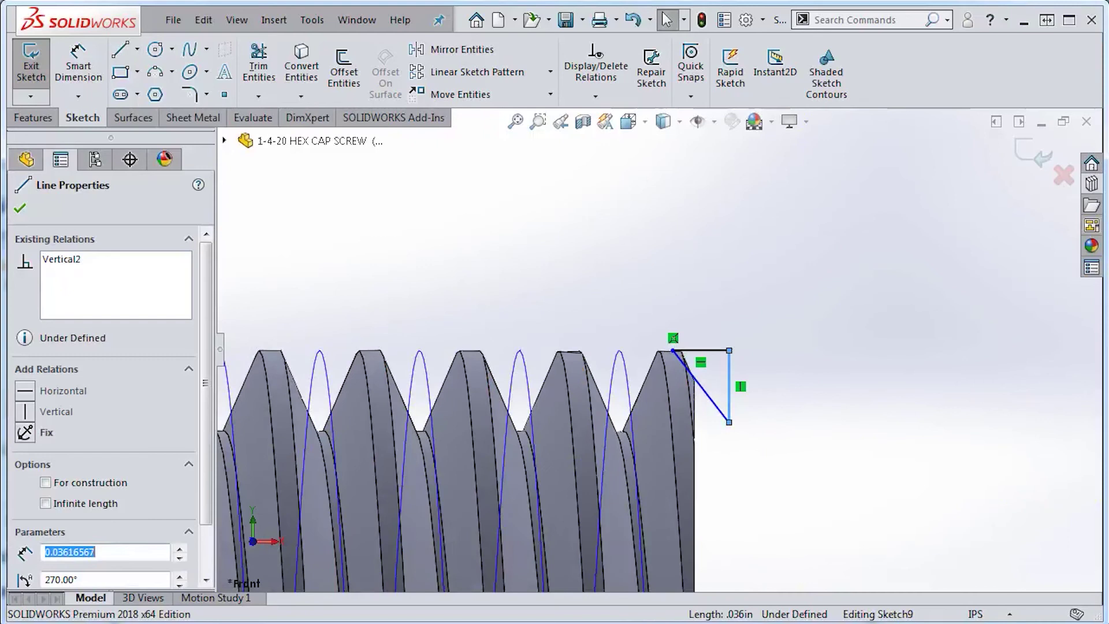
{"action": "left_click", "coordinate": [708, 350]}
{"action": "left_click", "coordinate": [729, 387], "text": "ctrl"}
{"action": "left_click", "coordinate": [893, 276]}
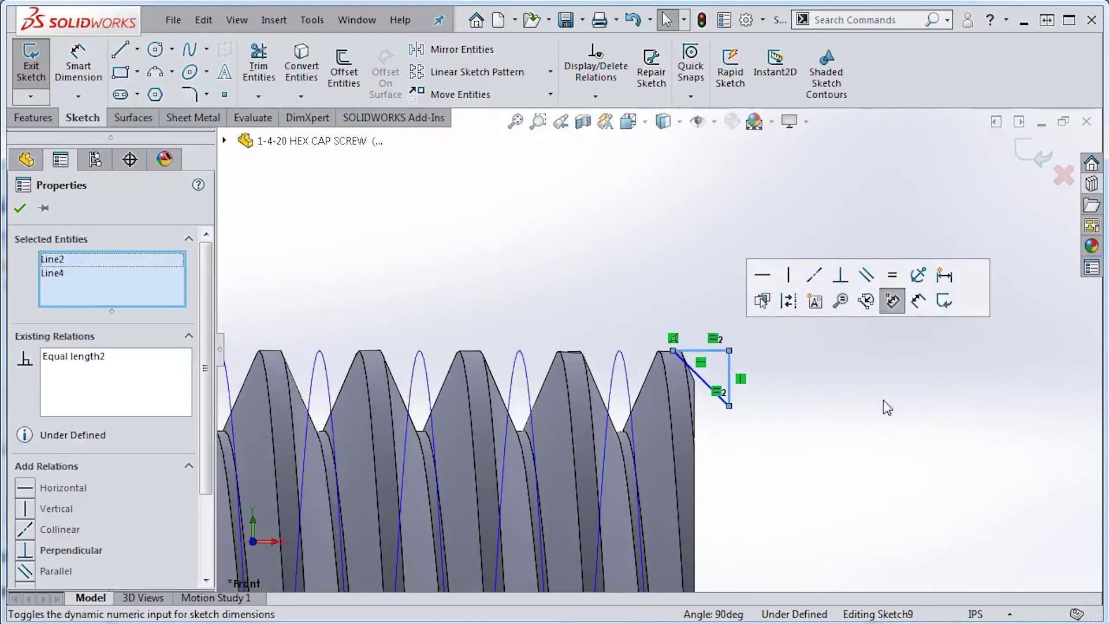
{"action": "left_click", "coordinate": [792, 464]}
- Dimension the triangle's horizontal line as 0.030 in
{"action": "scroll", "coordinate": [792, 463], "scroll_direction": "up", "scroll_amount": 3}
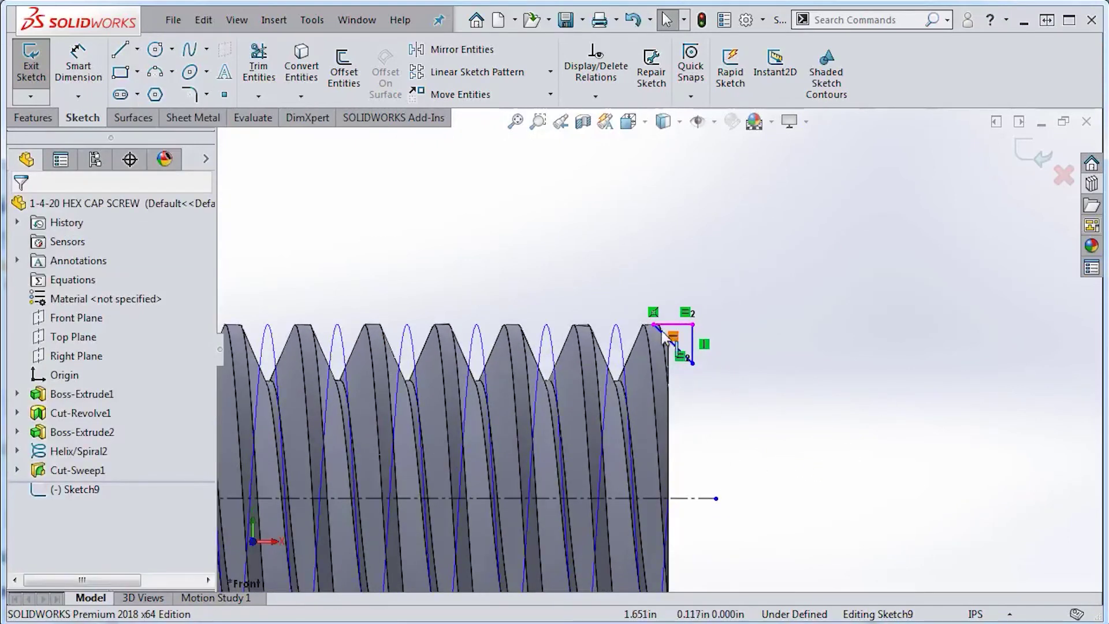
{"action": "left_click", "coordinate": [78, 65]}
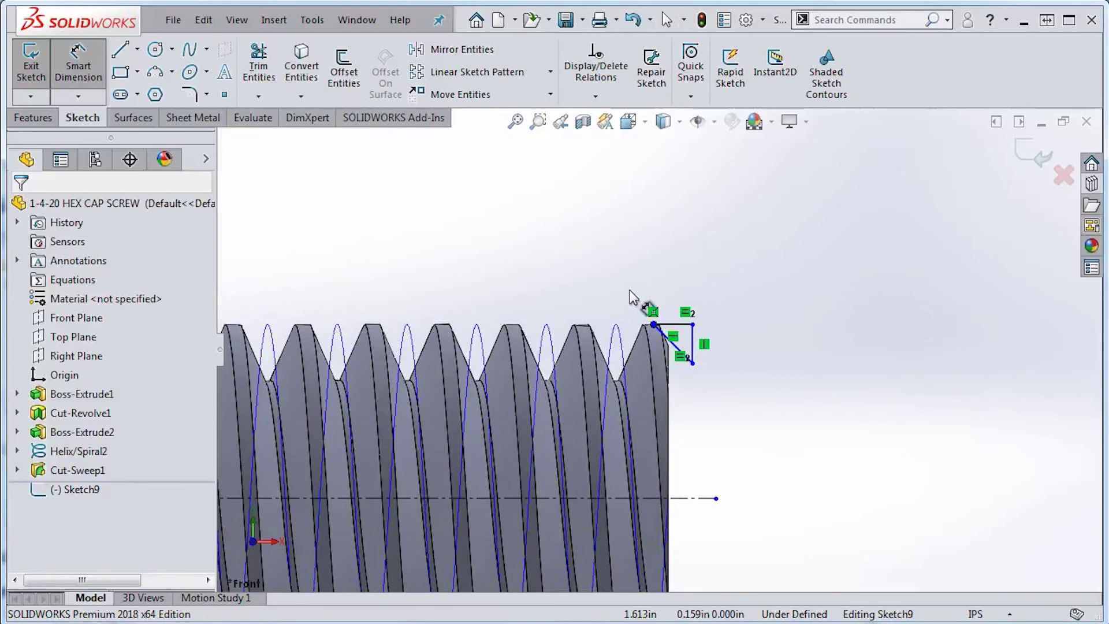
{"action": "left_click", "coordinate": [675, 325]}
{"action": "left_click", "coordinate": [774, 277]}
{"action": "type", "text": ".0"}
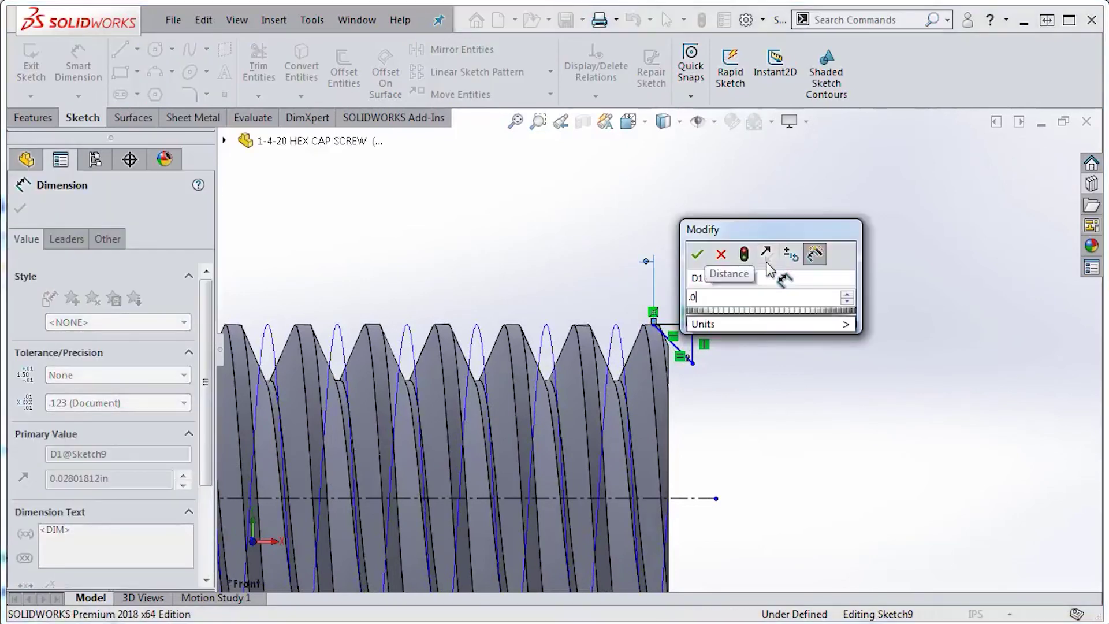
{"action": "type", "text": "30"}
{"action": "key", "text": "Return"}
{"action": "key", "text": "Escape"}
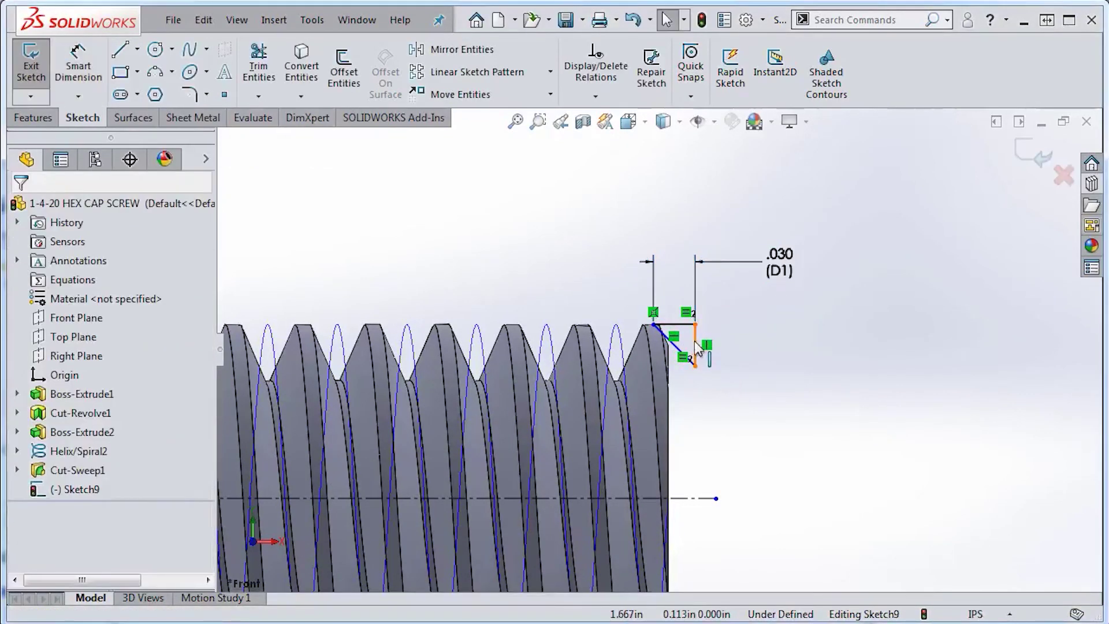
- Make the triangle's vertical line collinear with the end face edge of the threaded shank
{"action": "left_click", "coordinate": [695, 350]}
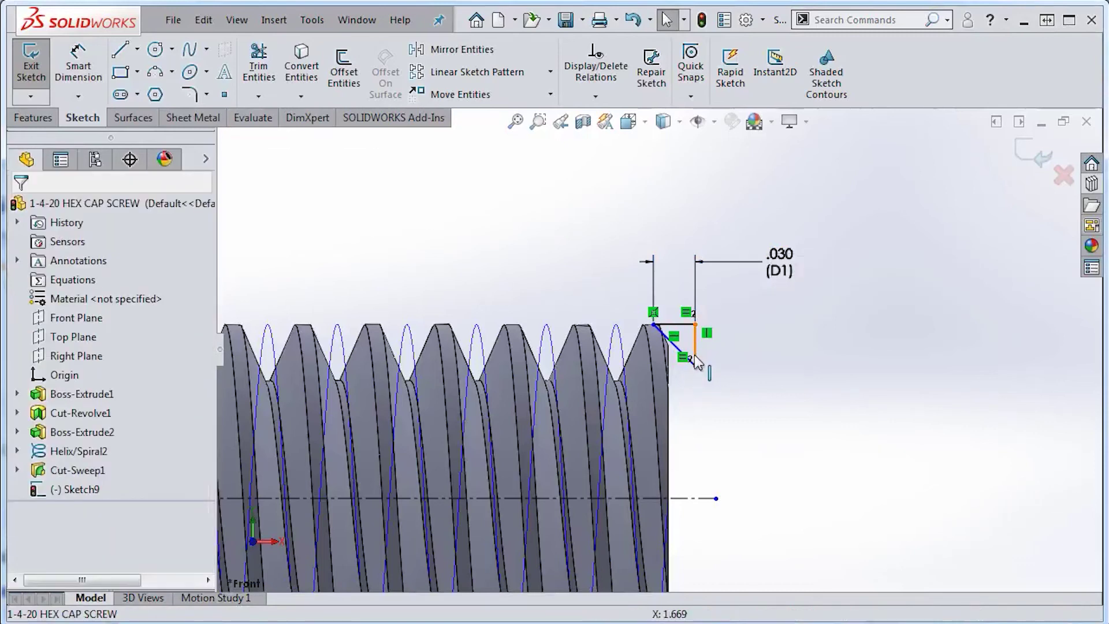
{"action": "scroll", "coordinate": [689, 367], "scroll_direction": "up", "scroll_amount": 3}
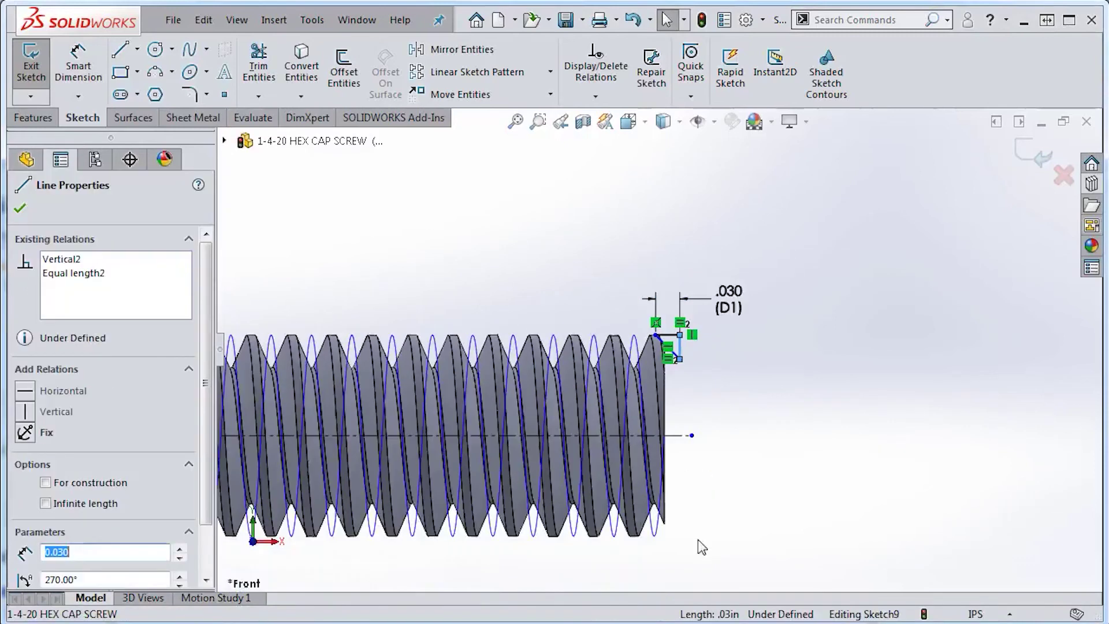
{"action": "left_click", "coordinate": [664, 415], "text": "ctrl"}
{"action": "left_click", "coordinate": [716, 327]}
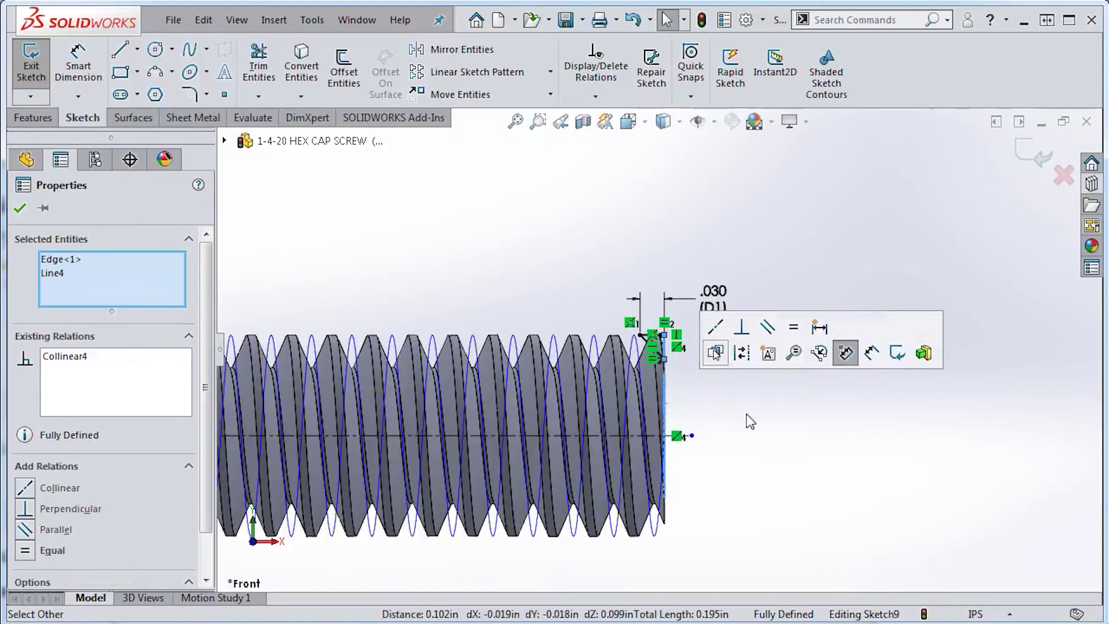
{"action": "left_click", "coordinate": [746, 414]}
- Chamfer the threaded end with a 360-degree Revolved Cut of the triangle about the centerline
{"action": "left_click", "coordinate": [36, 118]}
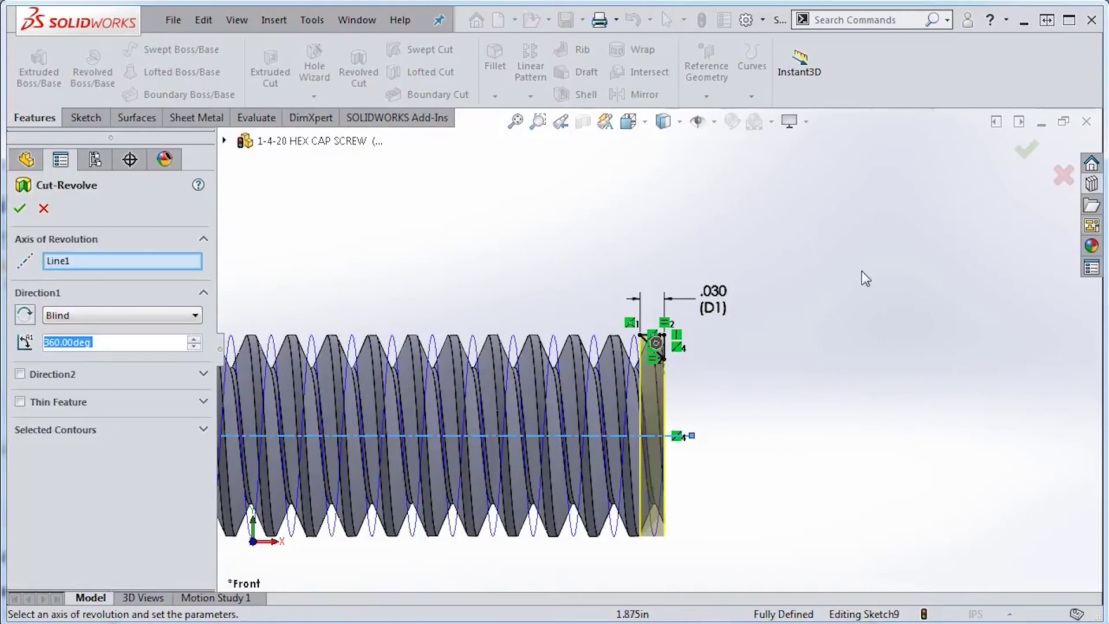
{"action": "left_click", "coordinate": [1038, 153]}
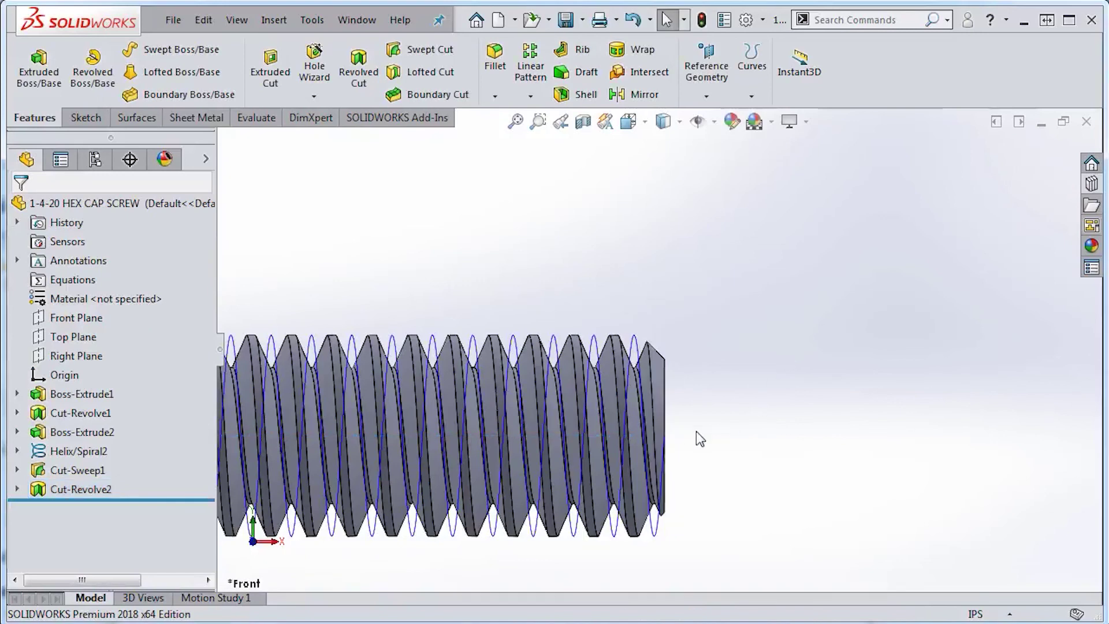
{"action": "mouse_move", "coordinate": [609, 450]}
{"action": "middle_mouse_down"}
{"action": "mouse_move", "coordinate": [624, 465]}
{"action": "mouse_move", "coordinate": [540, 494]}
{"action": "middle_mouse_up"}
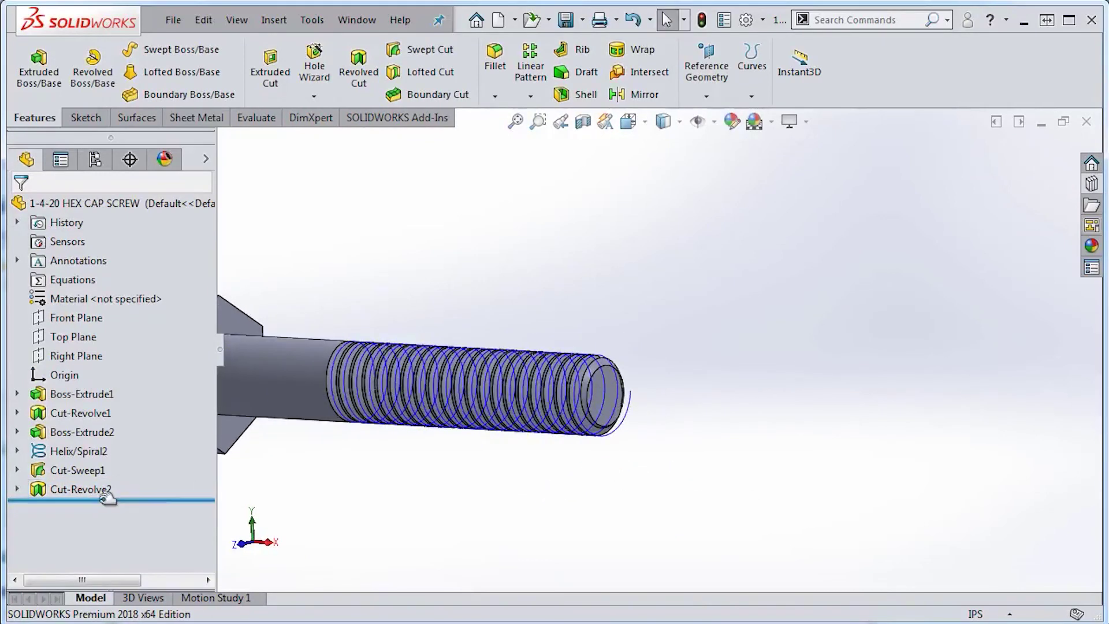
- Hide the Helix/Spiral2 curve and save the part
{"action": "left_click", "coordinate": [89, 451]}
{"action": "left_click", "coordinate": [85, 431]}
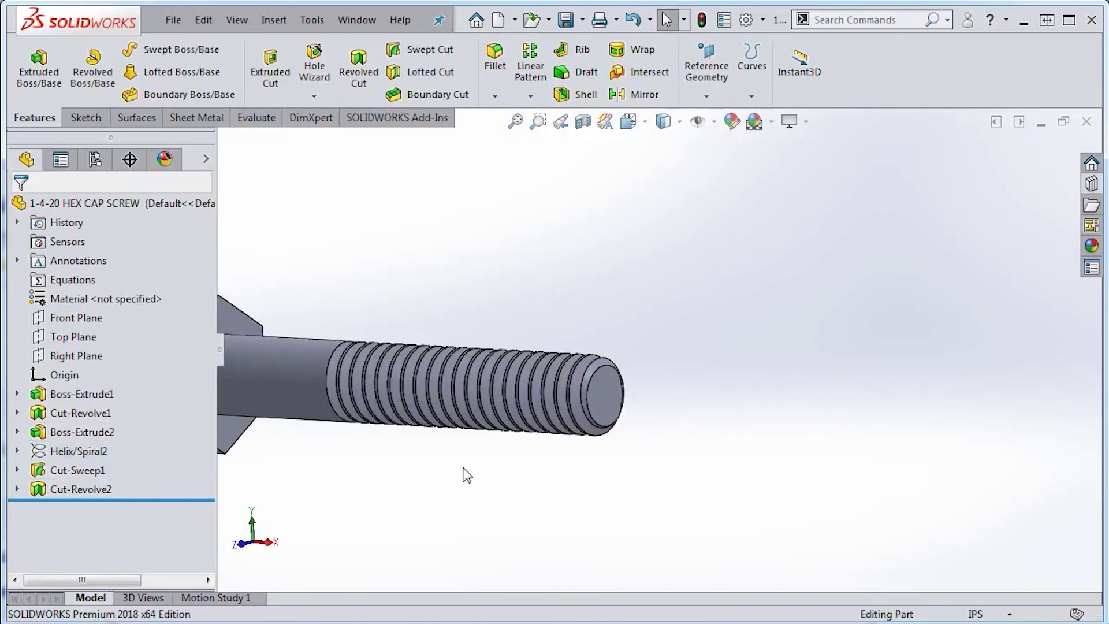
{"action": "middle_click_drag", "start_coordinate": [446, 450], "coordinate": [430, 434]}
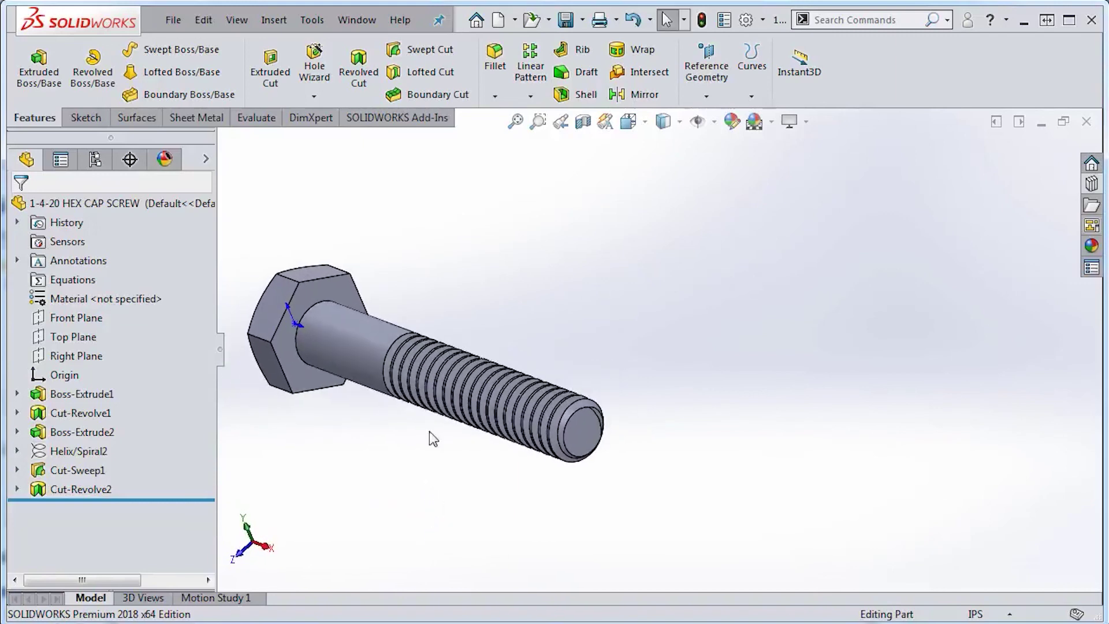
{"action": "left_click", "coordinate": [565, 20]}
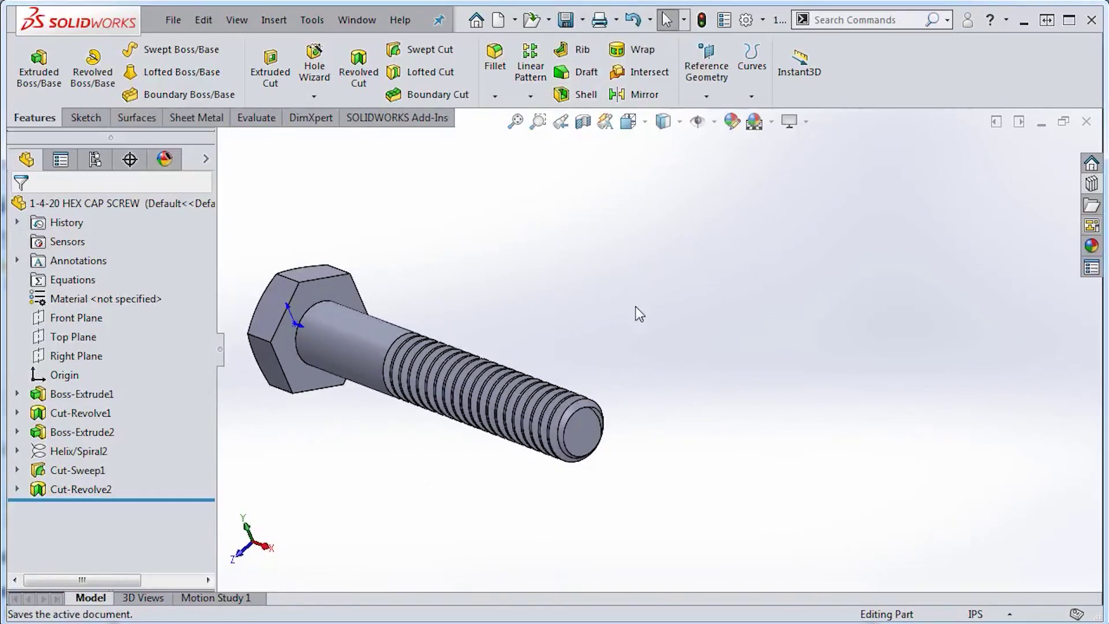